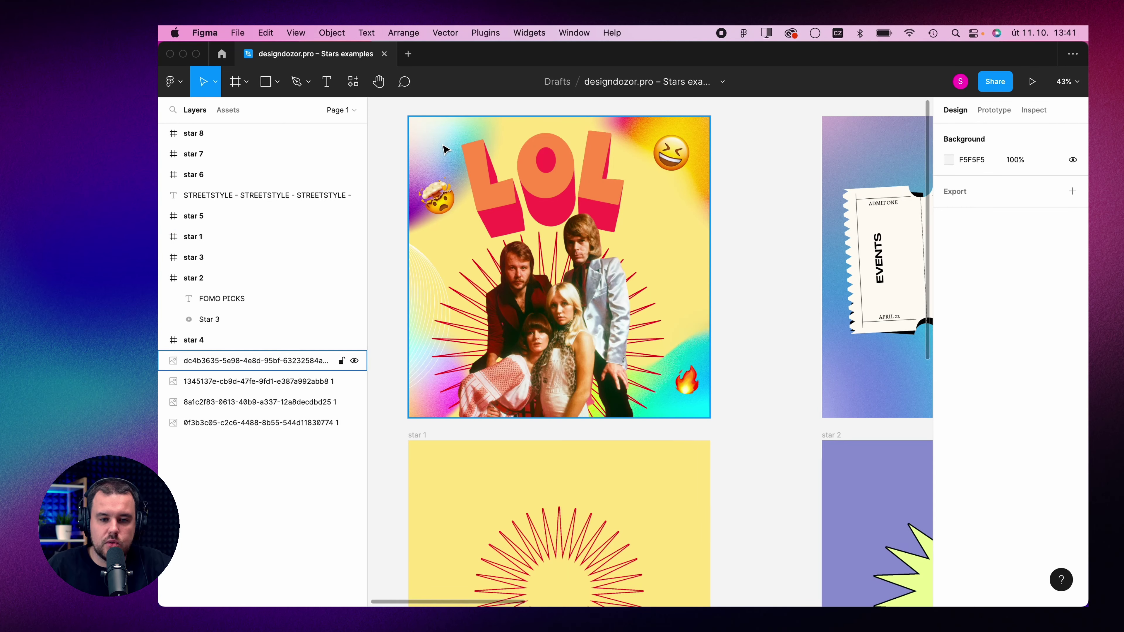
Draw a 686×686 star in the star 8 frame and center it horizontally and vertically
{"action": "scroll", "coordinate": [442, 150], "scroll_direction": "down", "scroll_amount": 3}
{"action": "scroll", "coordinate": [441, 143], "scroll_direction": "right", "scroll_amount": 10}
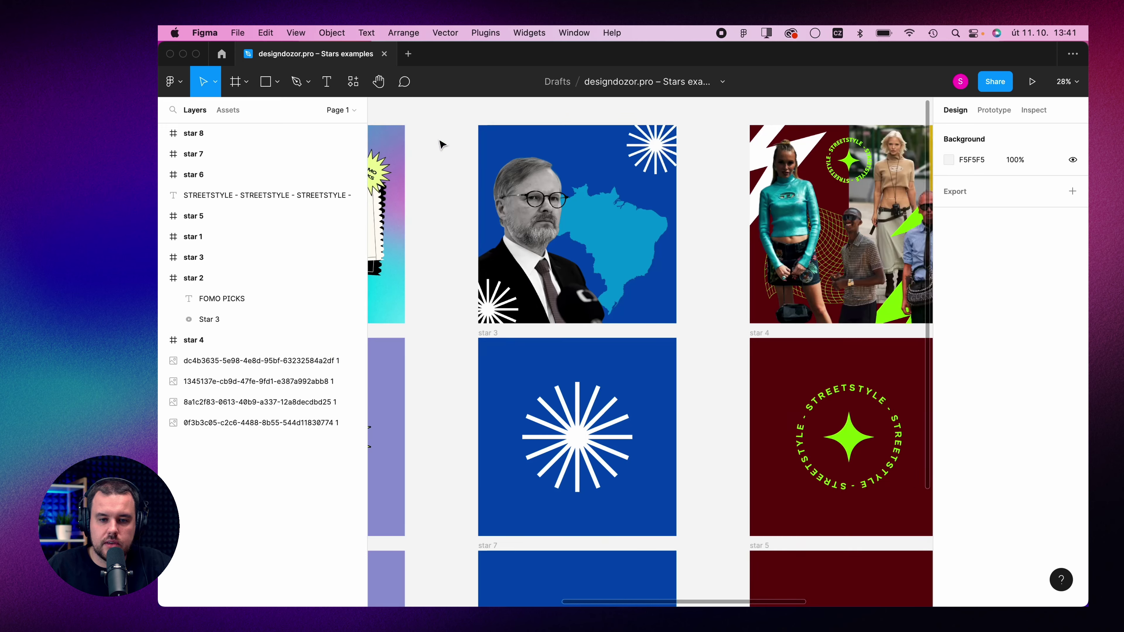
{"action": "scroll", "coordinate": [576, 137], "scroll_direction": "right", "scroll_amount": 3}
{"action": "scroll", "coordinate": [797, 266], "scroll_direction": "left", "scroll_amount": 10}
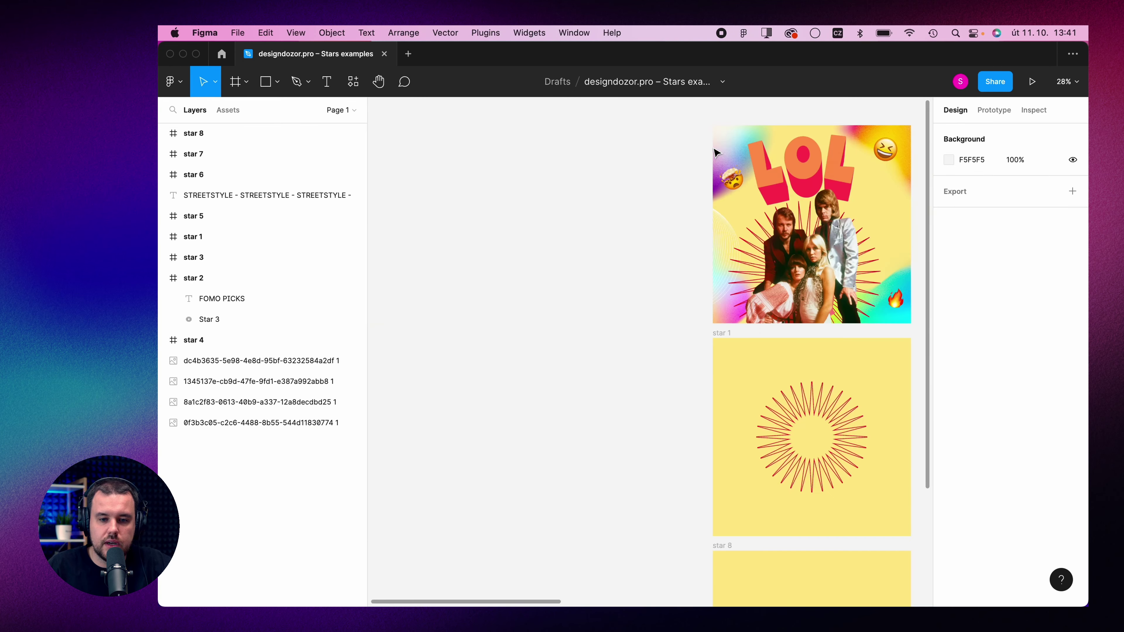
{"action": "scroll", "coordinate": [836, 327], "scroll_direction": "up", "scroll_amount": 3, "text": "ctrl"}
{"action": "scroll", "coordinate": [839, 325], "scroll_direction": "down", "scroll_amount": 5}
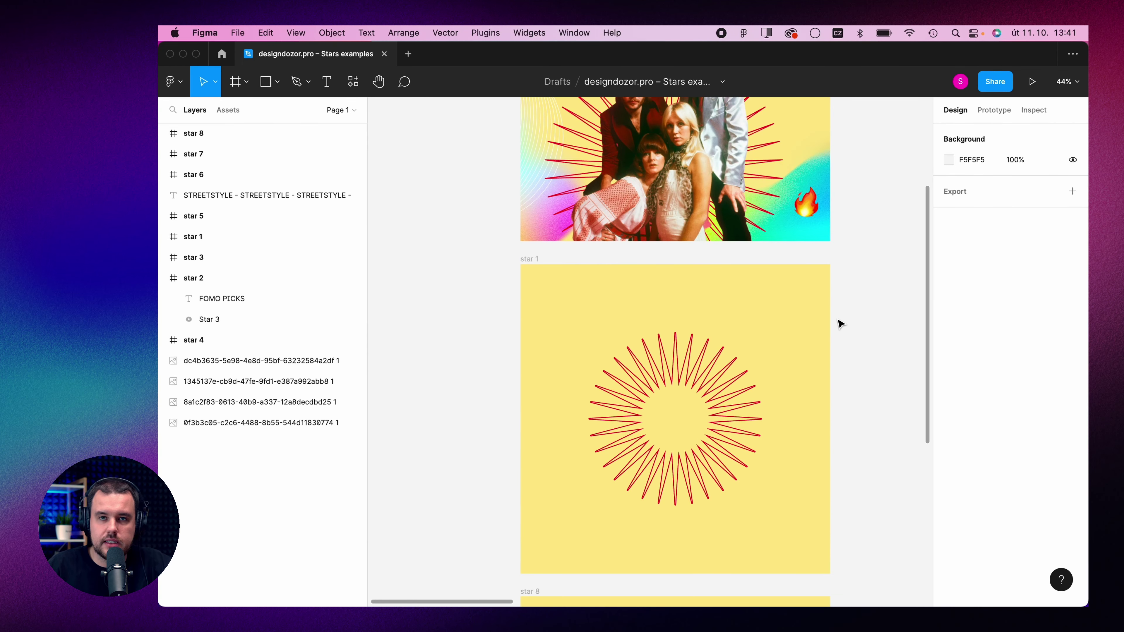
{"action": "scroll", "coordinate": [840, 323], "scroll_direction": "down", "scroll_amount": 5}
{"action": "scroll", "coordinate": [553, 235], "scroll_direction": "down", "scroll_amount": 3}
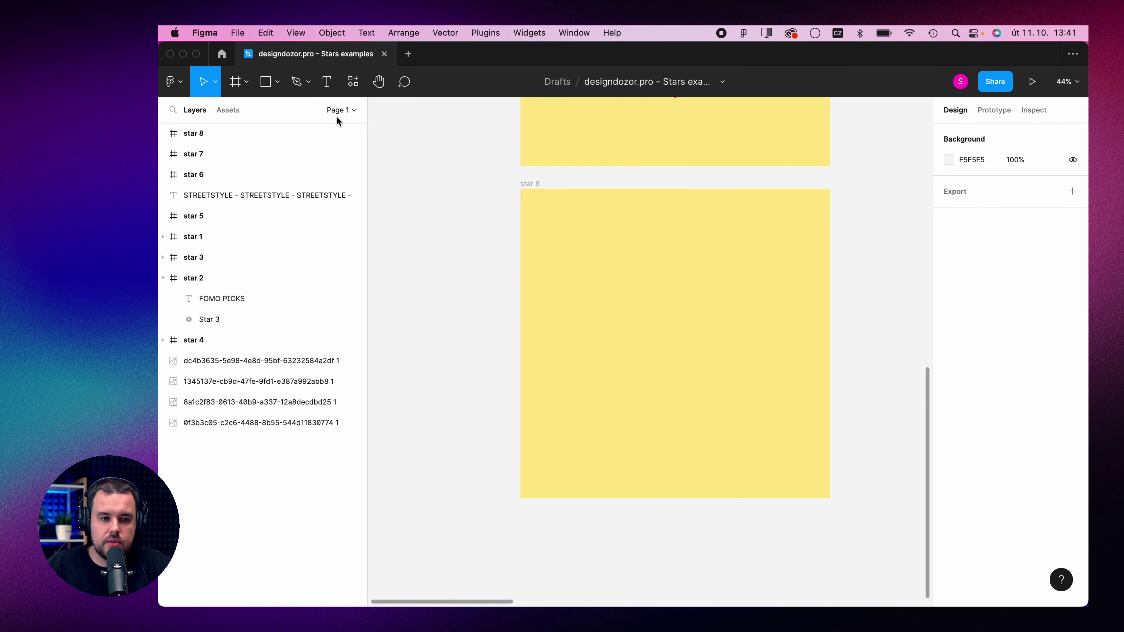
{"action": "left_click", "coordinate": [278, 83]}
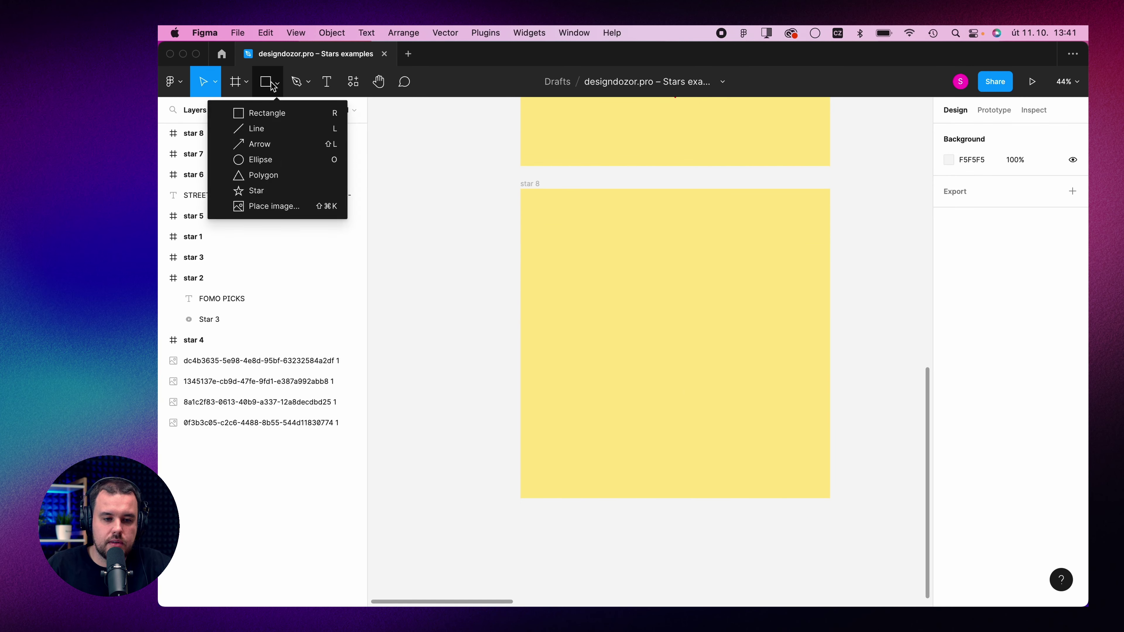
{"action": "left_click", "coordinate": [253, 194]}
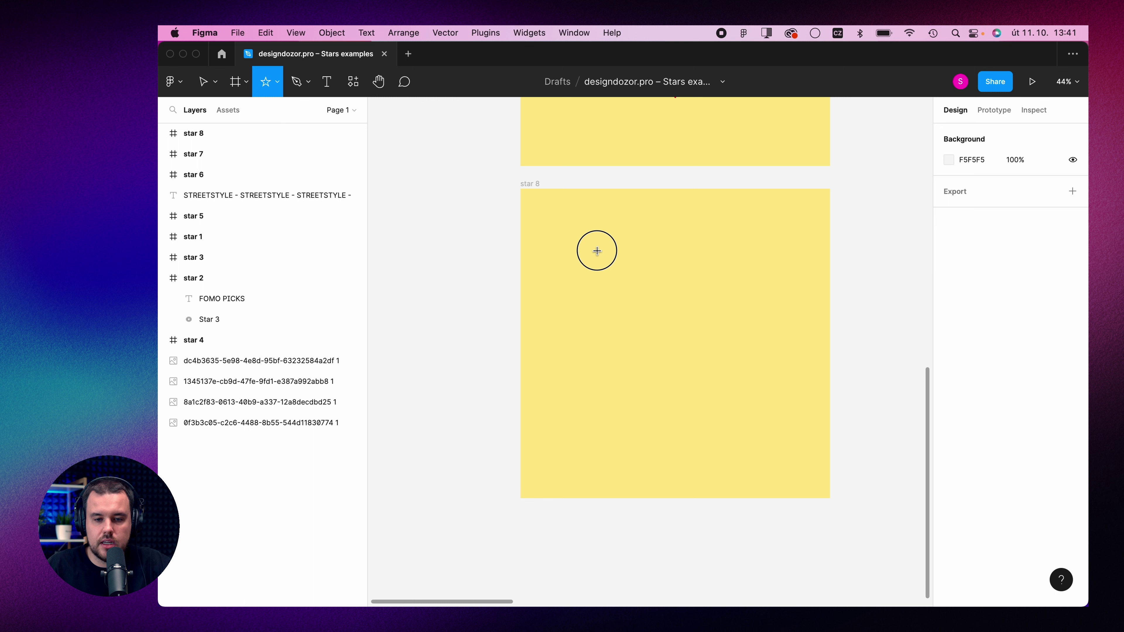
{"action": "left_click_drag", "start_coordinate": [597, 251], "coordinate": [788, 442]}
{"action": "left_click_drag", "start_coordinate": [713, 339], "coordinate": [694, 333]}
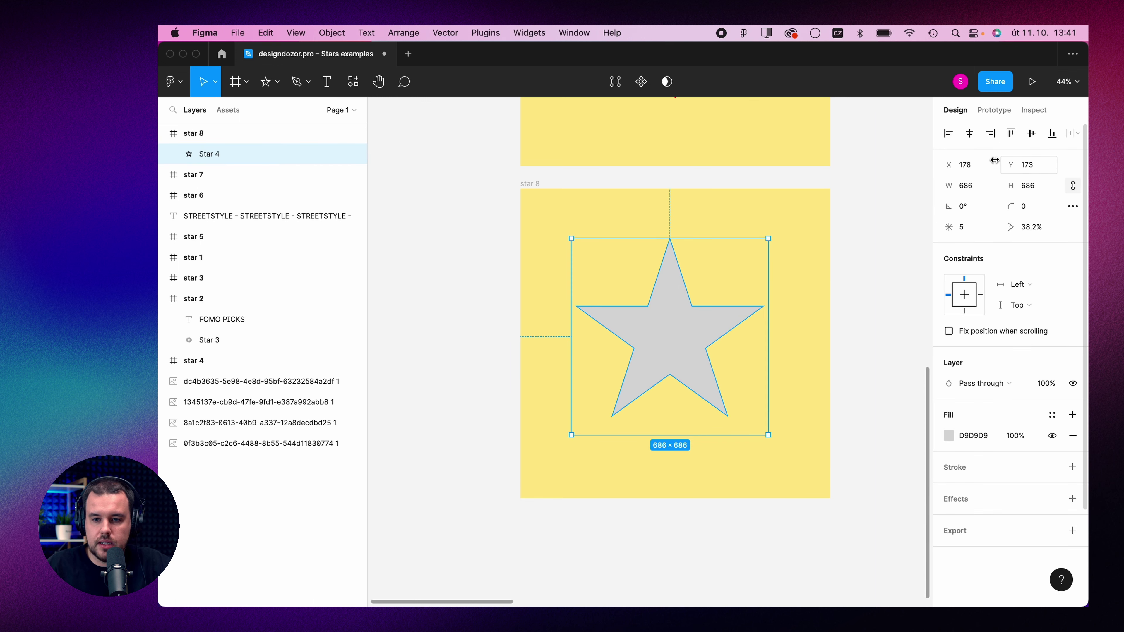
{"action": "left_click", "coordinate": [969, 132]}
{"action": "left_click", "coordinate": [1031, 133]}
{"action": "scroll", "coordinate": [466, 335], "scroll_direction": "down", "scroll_amount": 3}
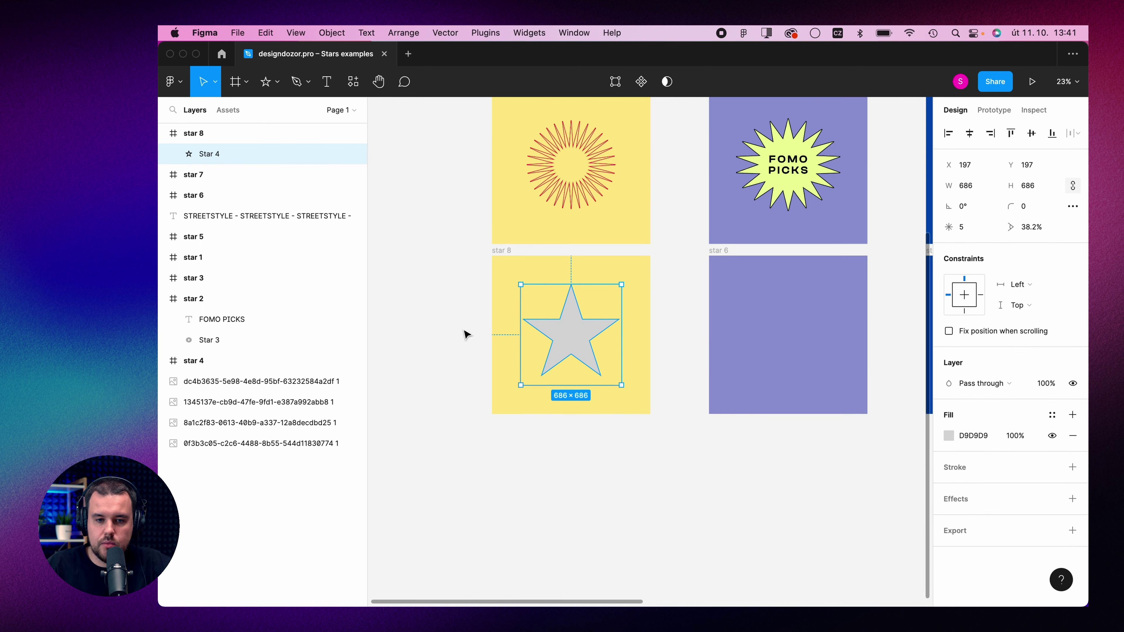
{"action": "scroll", "coordinate": [466, 334], "scroll_direction": "up", "scroll_amount": 2}
Raise the star's point count from 5 to 30
{"action": "left_click", "coordinate": [948, 227]}
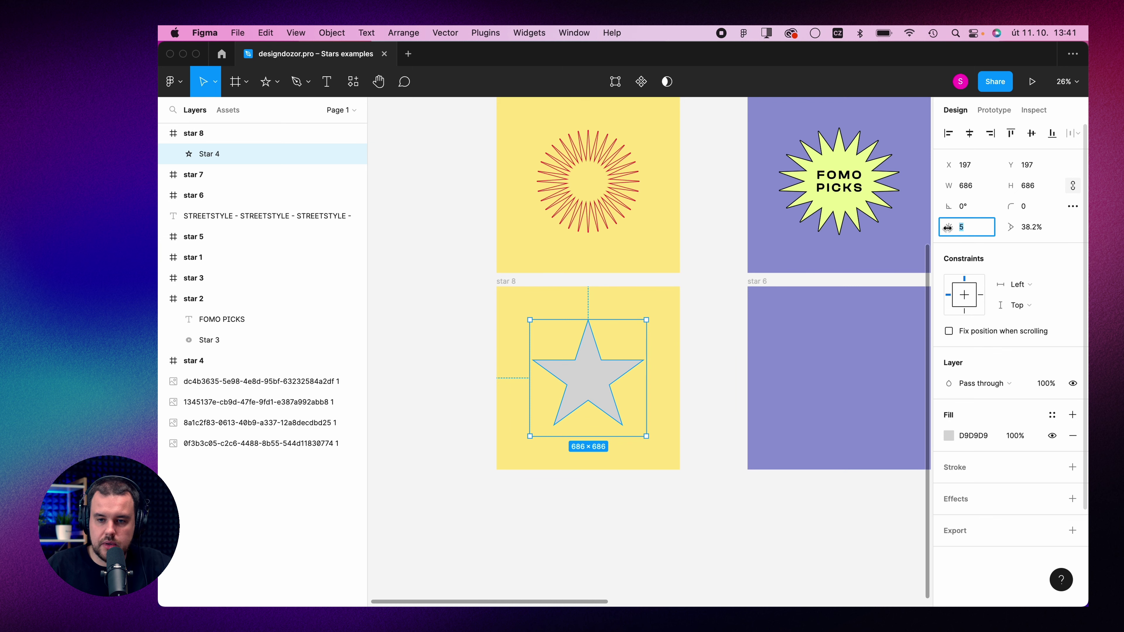
{"action": "type", "text": "30"}
{"action": "key", "text": "Return"}
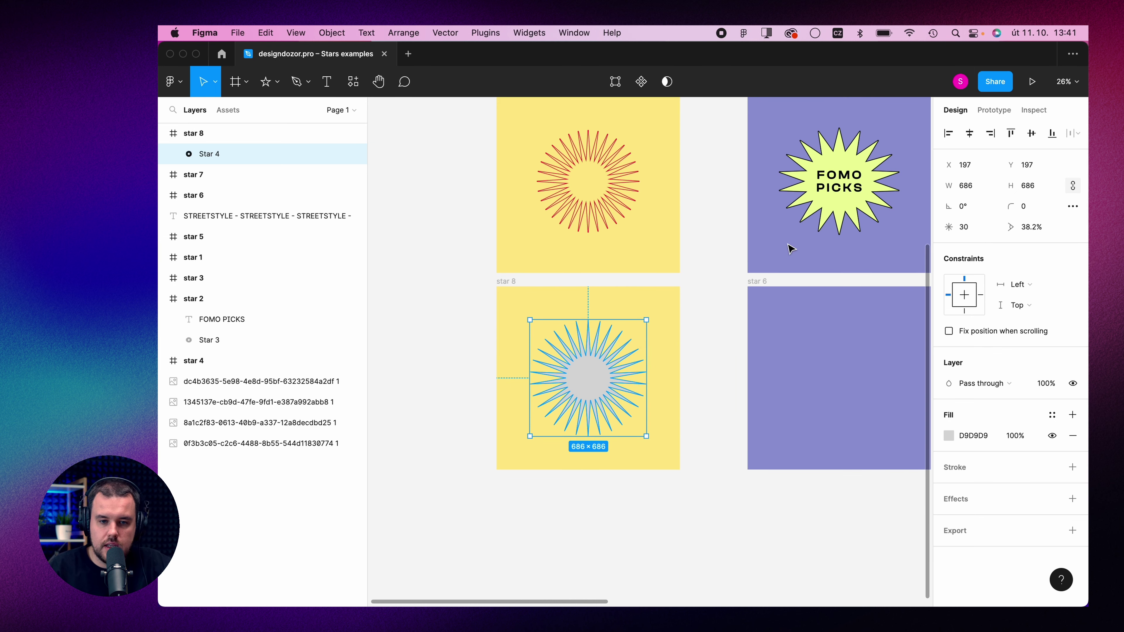
{"action": "scroll", "coordinate": [464, 295], "scroll_direction": "up", "scroll_amount": 3}
{"action": "scroll", "coordinate": [464, 294], "scroll_direction": "up", "scroll_amount": 2}
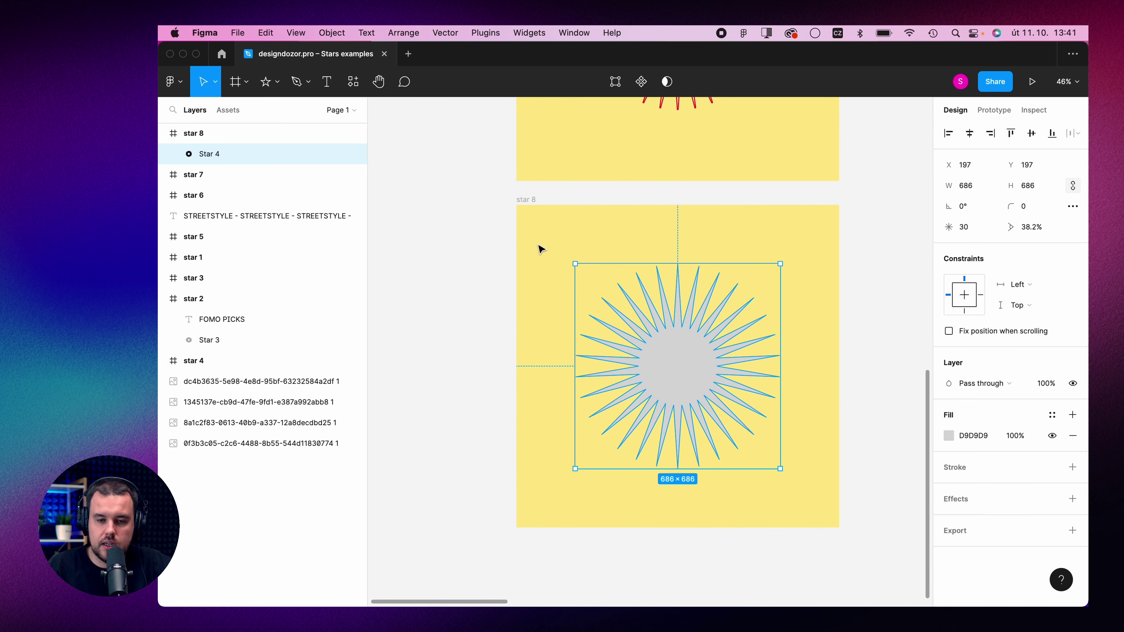
{"action": "scroll", "coordinate": [716, 185], "scroll_direction": "up", "scroll_amount": 3}
{"action": "scroll", "coordinate": [721, 266], "scroll_direction": "down", "scroll_amount": 3}
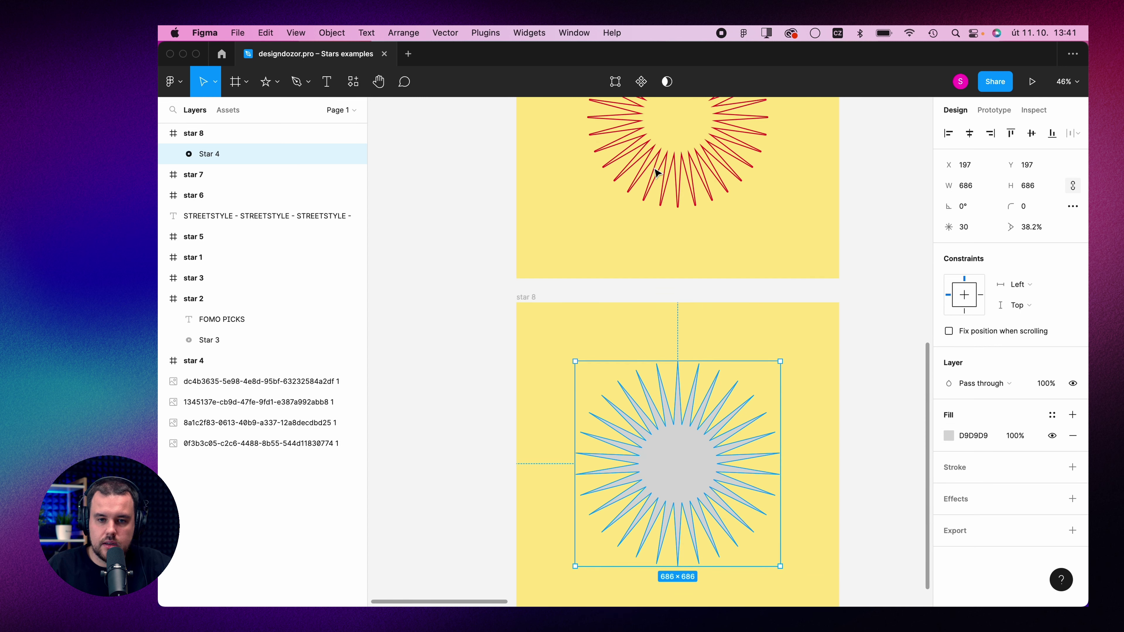
{"action": "scroll", "coordinate": [628, 199], "scroll_direction": "up", "scroll_amount": 3}
{"action": "scroll", "coordinate": [538, 234], "scroll_direction": "down", "scroll_amount": 2}
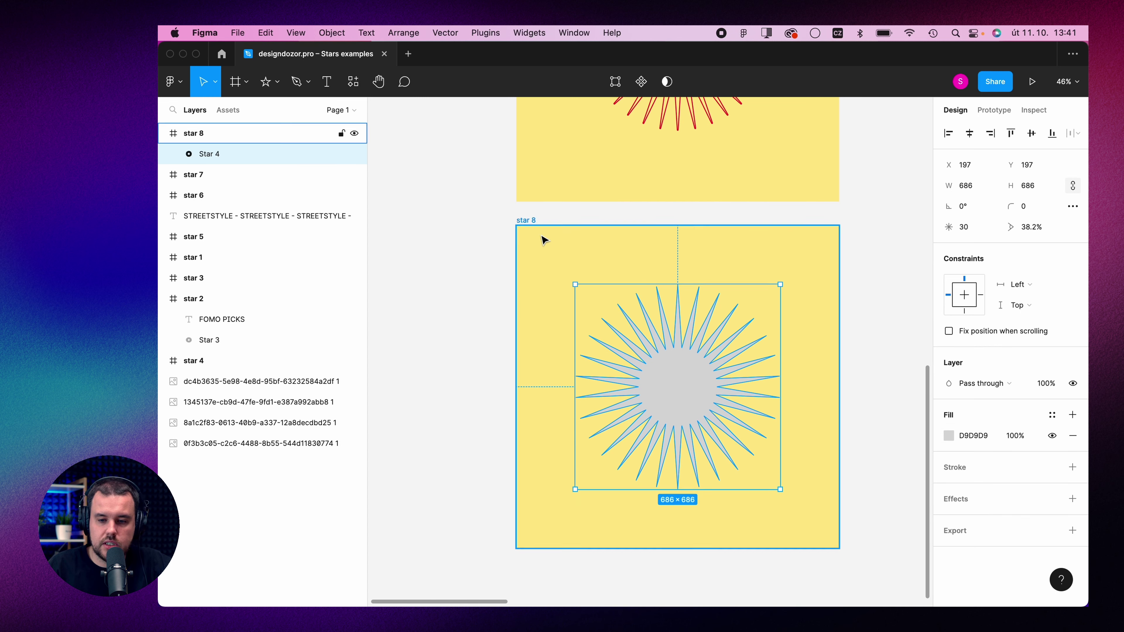
Give the star a 3-weight stroke in pure red FF0000
{"action": "left_click", "coordinate": [1073, 467]}
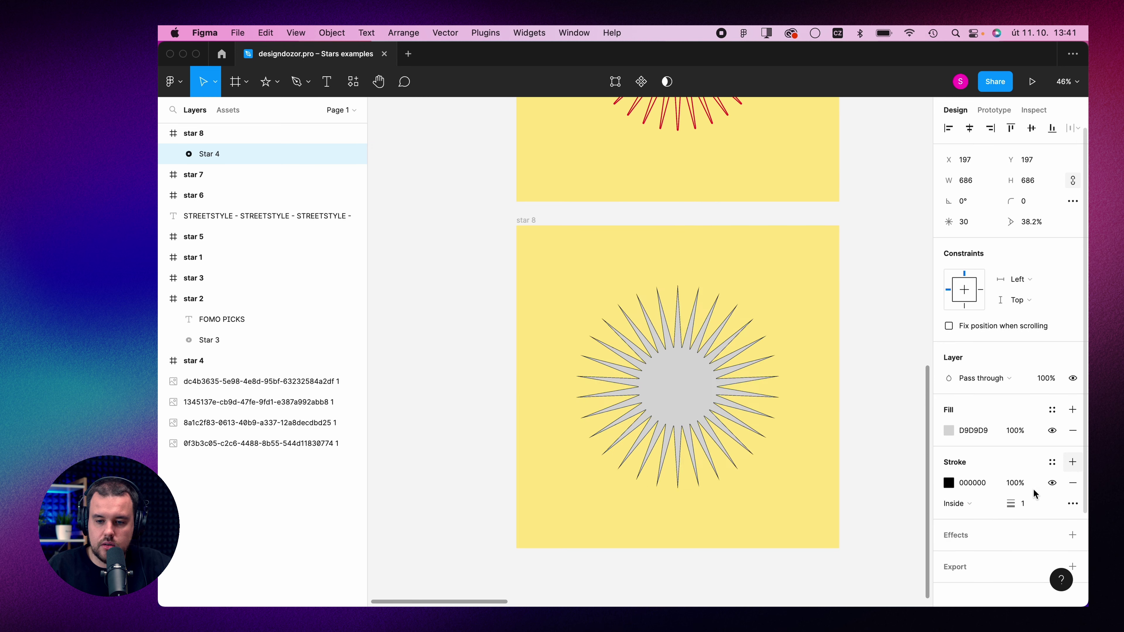
{"action": "left_click", "coordinate": [1015, 504]}
{"action": "type", "text": "3"}
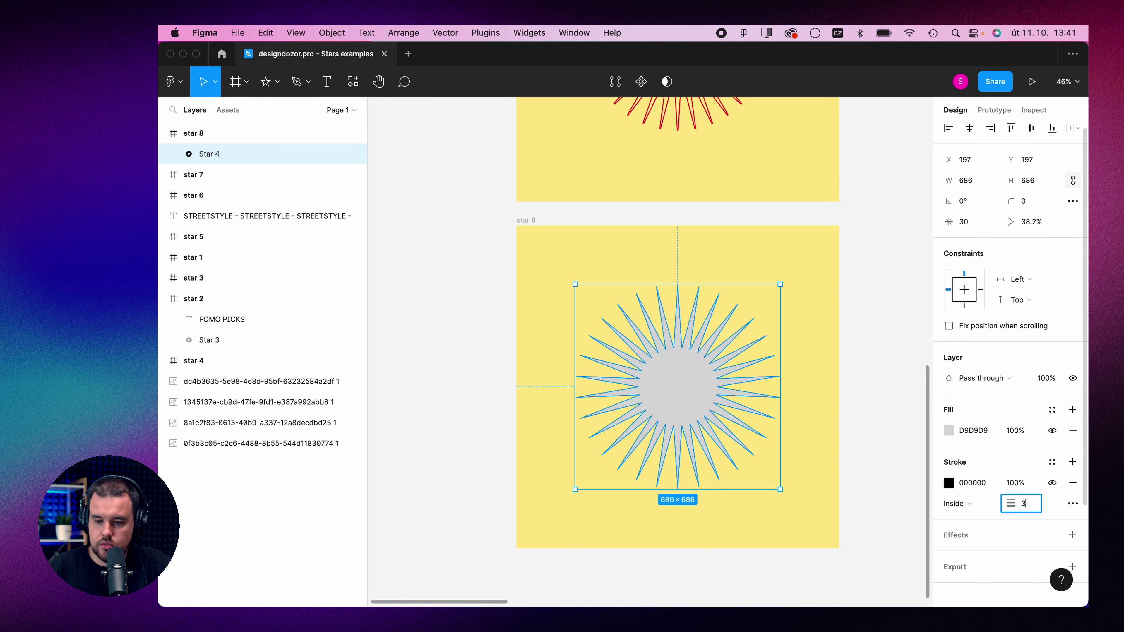
{"action": "key", "text": "Return"}
{"action": "left_click", "coordinate": [948, 483]}
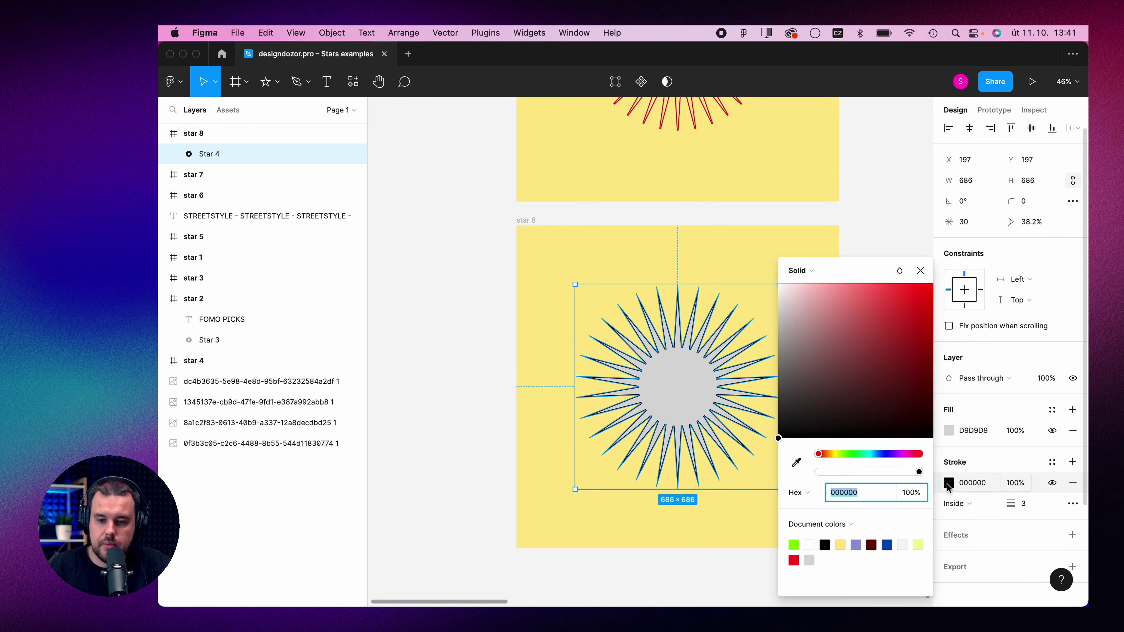
{"action": "left_click", "coordinate": [862, 303]}
{"action": "left_click_drag", "start_coordinate": [863, 305], "coordinate": [1024, 221]}
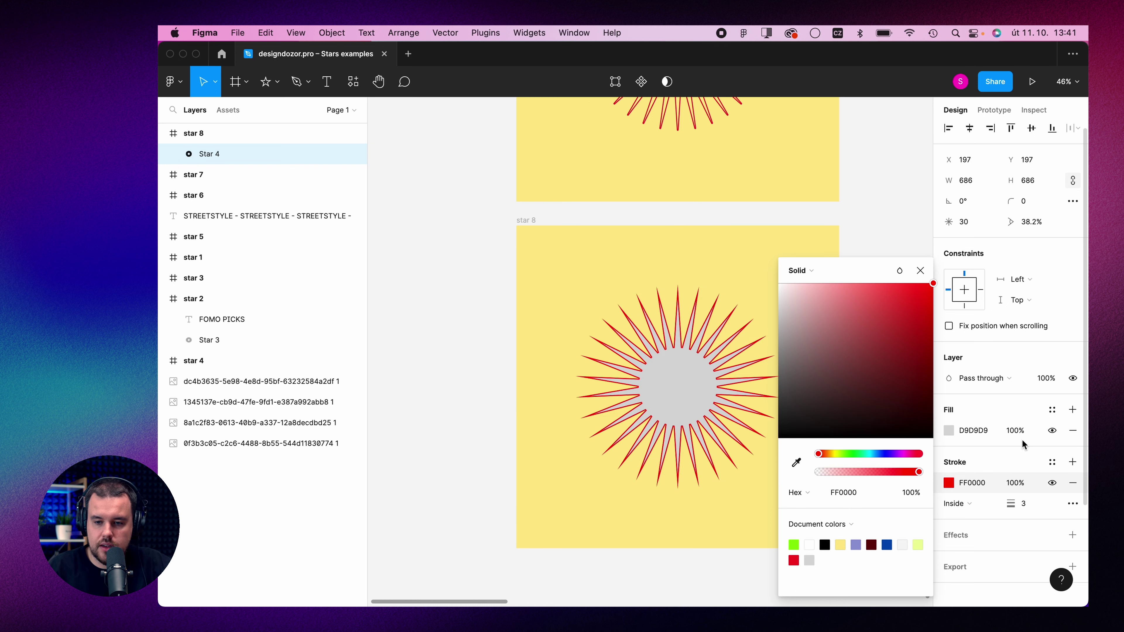
Remove the star's grey fill so only the red outline remains
{"action": "left_click", "coordinate": [1073, 430]}
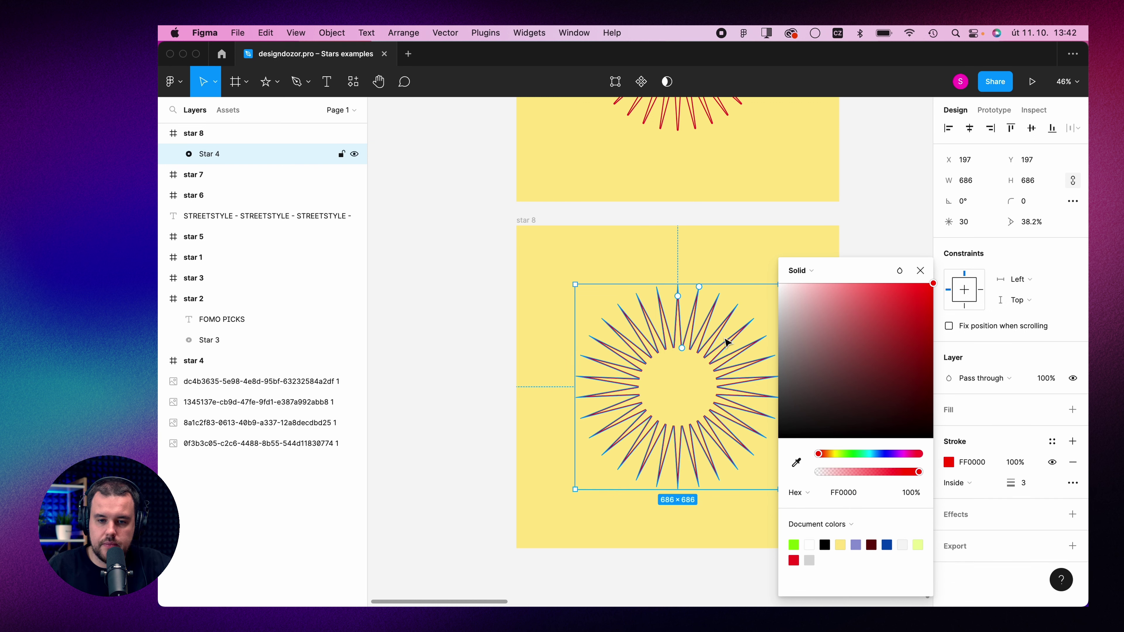
{"action": "scroll", "coordinate": [632, 301], "scroll_direction": "up", "scroll_amount": 5}
{"action": "scroll", "coordinate": [582, 294], "scroll_direction": "up", "scroll_amount": 2}
{"action": "scroll", "coordinate": [582, 294], "scroll_direction": "up", "scroll_amount": 3}
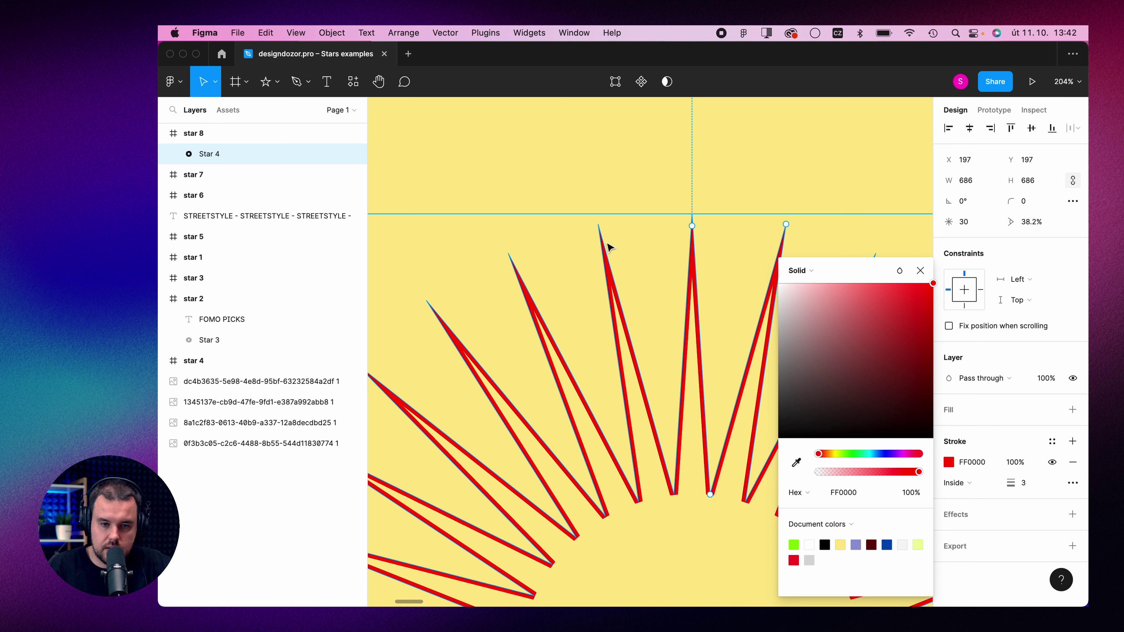
Move the star's red stroke to the Outside position
{"action": "left_click", "coordinate": [976, 488]}
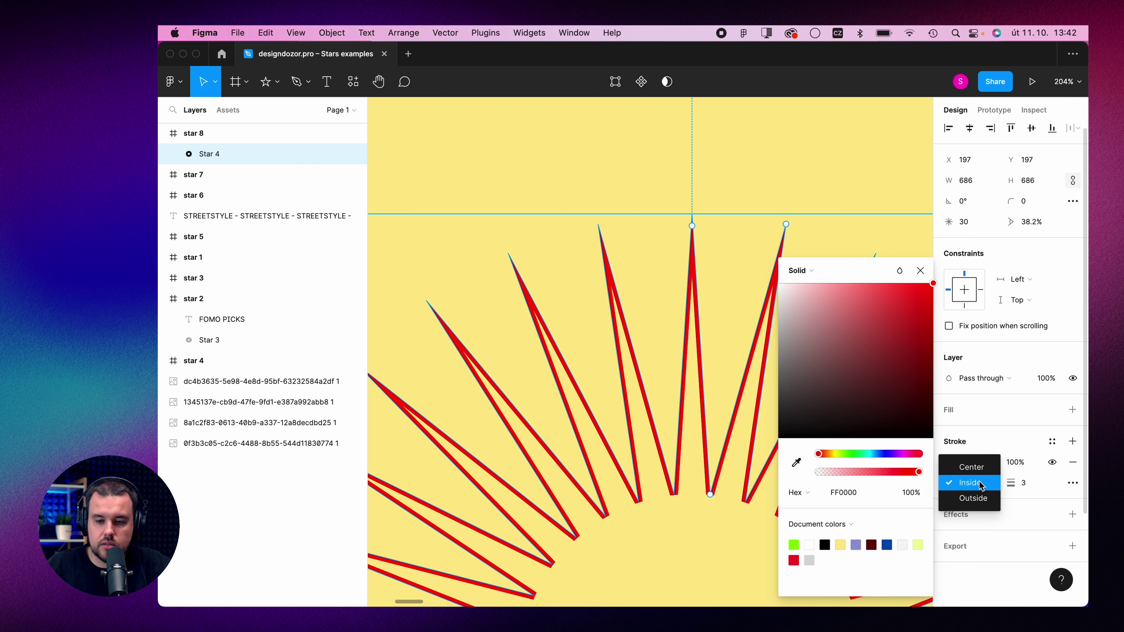
{"action": "left_click", "coordinate": [969, 484]}
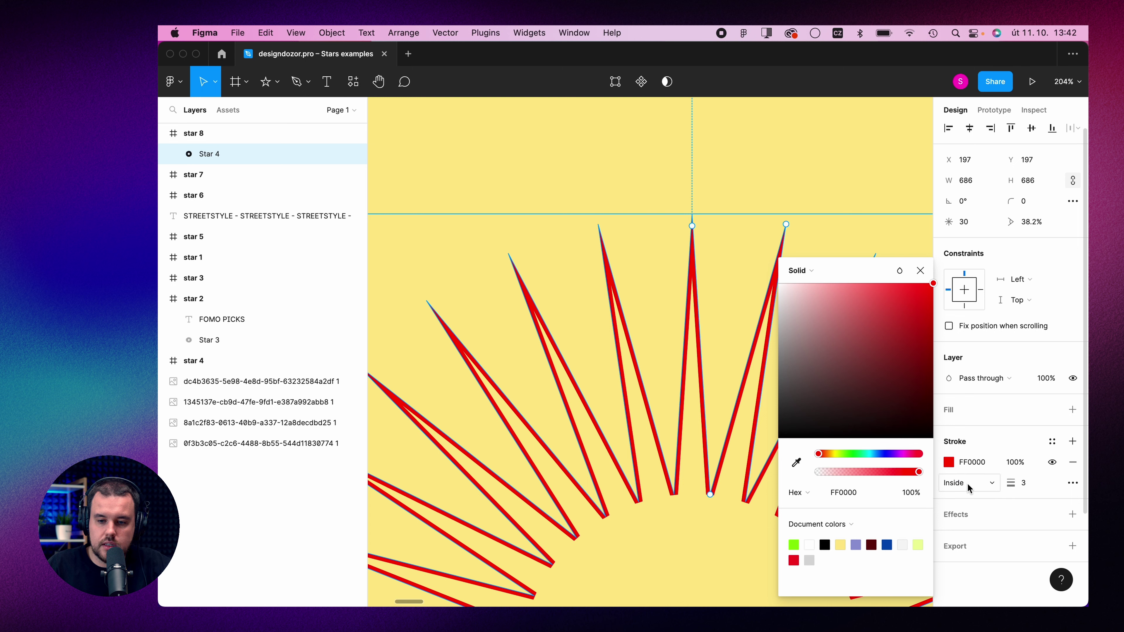
{"action": "left_click", "coordinate": [969, 486]}
{"action": "left_click", "coordinate": [953, 499]}
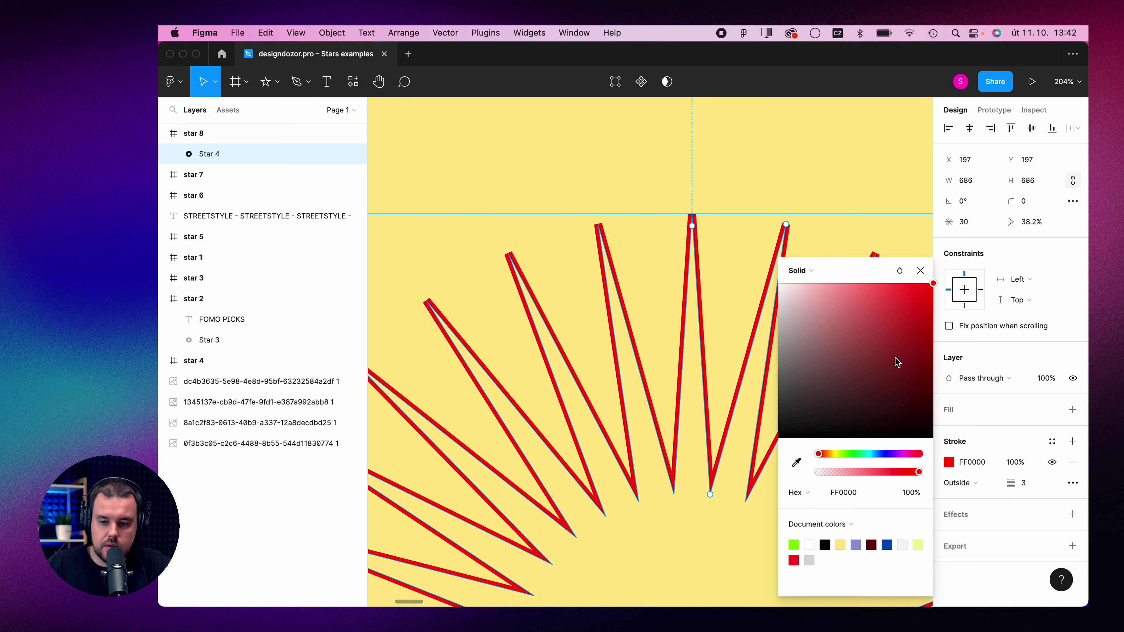
{"action": "scroll", "coordinate": [602, 257], "scroll_direction": "up", "scroll_amount": 5}
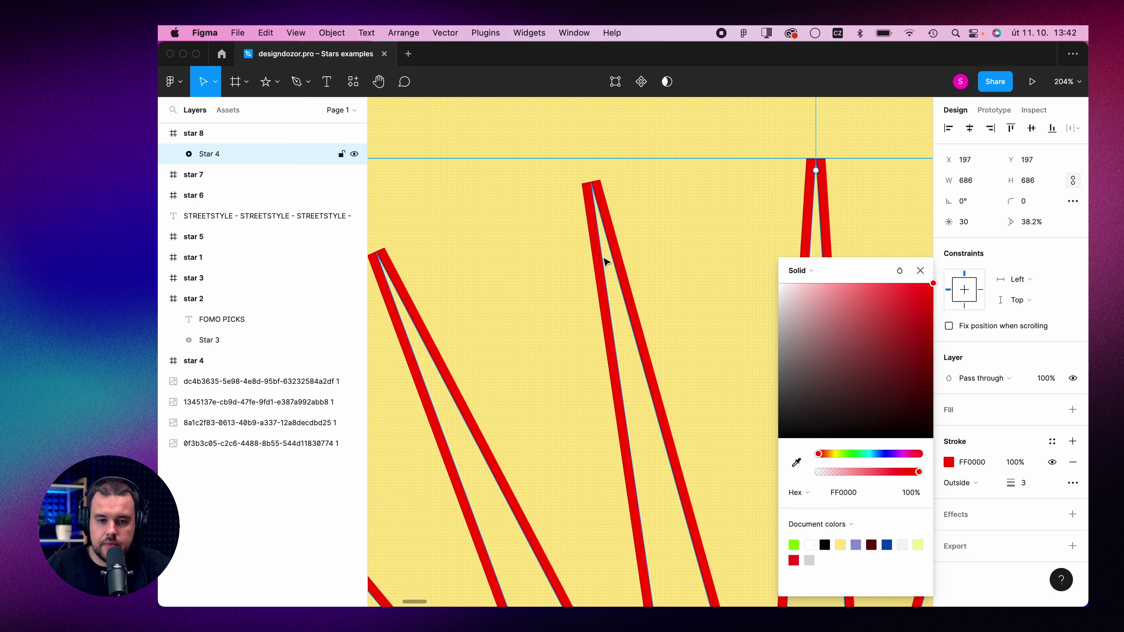
Set the stroke join to Round in the advanced stroke settings
{"action": "left_click", "coordinate": [1073, 483]}
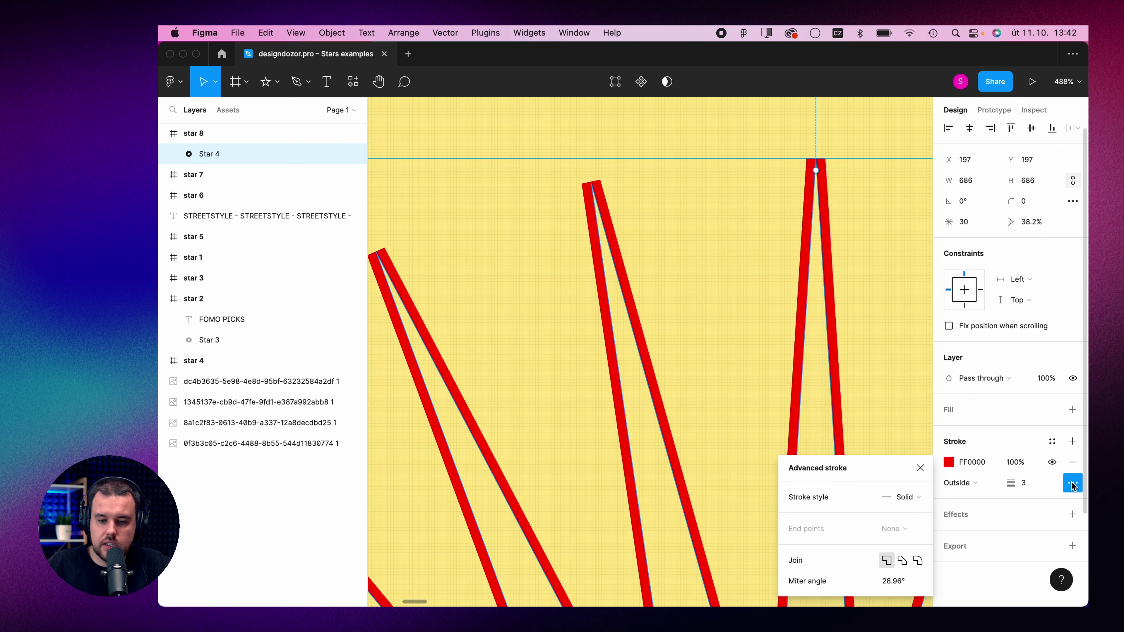
{"action": "left_click", "coordinate": [918, 560]}
{"action": "scroll", "coordinate": [522, 186], "scroll_direction": "down", "scroll_amount": 5}
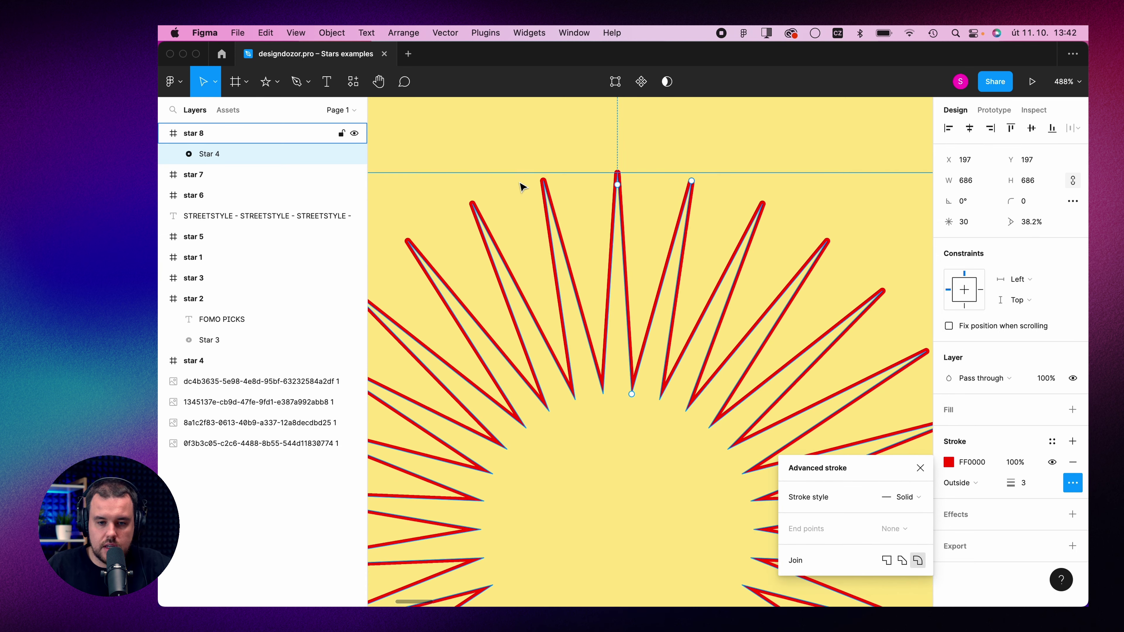
{"action": "scroll", "coordinate": [522, 186], "scroll_direction": "down", "scroll_amount": 5}
Deselect the sunburst and scroll the canvas to the empty star 6 frame
{"action": "scroll", "coordinate": [522, 186], "scroll_direction": "down", "scroll_amount": 5}
{"action": "left_click", "coordinate": [743, 181]}
{"action": "scroll", "coordinate": [744, 182], "scroll_direction": "down", "scroll_amount": 3}
{"action": "scroll", "coordinate": [744, 182], "scroll_direction": "down", "scroll_amount": 5}
{"action": "scroll", "coordinate": [740, 181], "scroll_direction": "down", "scroll_amount": 8}
{"action": "scroll", "coordinate": [735, 181], "scroll_direction": "left", "scroll_amount": 3}
{"action": "scroll", "coordinate": [710, 168], "scroll_direction": "up", "scroll_amount": 5}
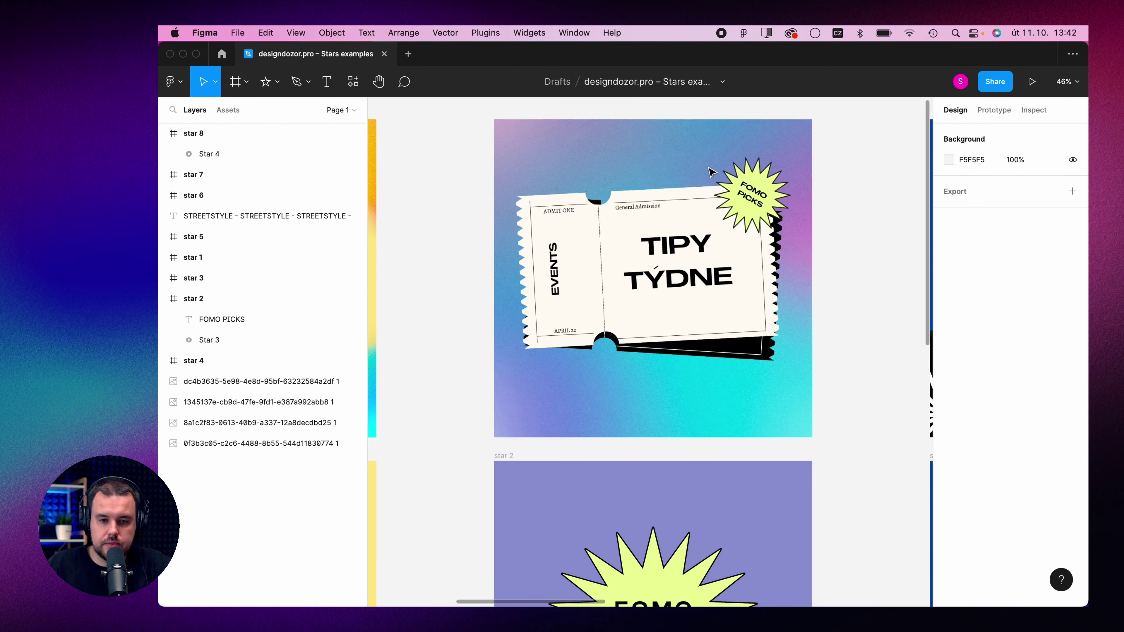
{"action": "scroll", "coordinate": [730, 168], "scroll_direction": "up", "scroll_amount": 5}
{"action": "scroll", "coordinate": [735, 166], "scroll_direction": "up", "scroll_amount": 5}
{"action": "scroll", "coordinate": [633, 266], "scroll_direction": "up", "scroll_amount": 3}
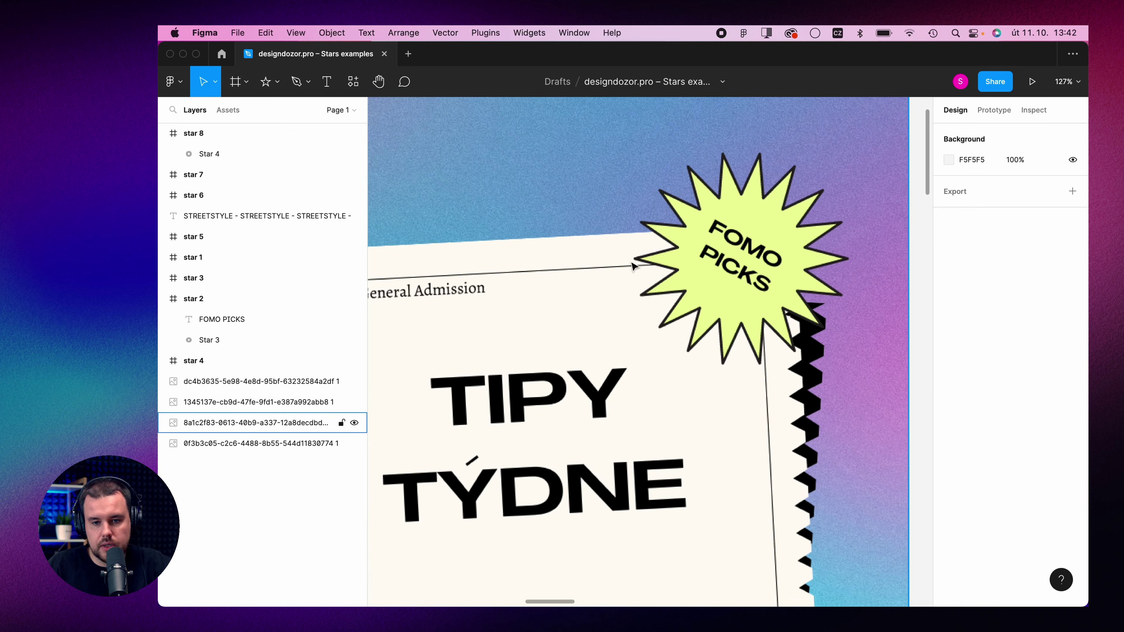
{"action": "scroll", "coordinate": [637, 256], "scroll_direction": "down", "scroll_amount": 3}
{"action": "scroll", "coordinate": [659, 229], "scroll_direction": "down", "scroll_amount": 5}
{"action": "scroll", "coordinate": [652, 228], "scroll_direction": "down", "scroll_amount": 5}
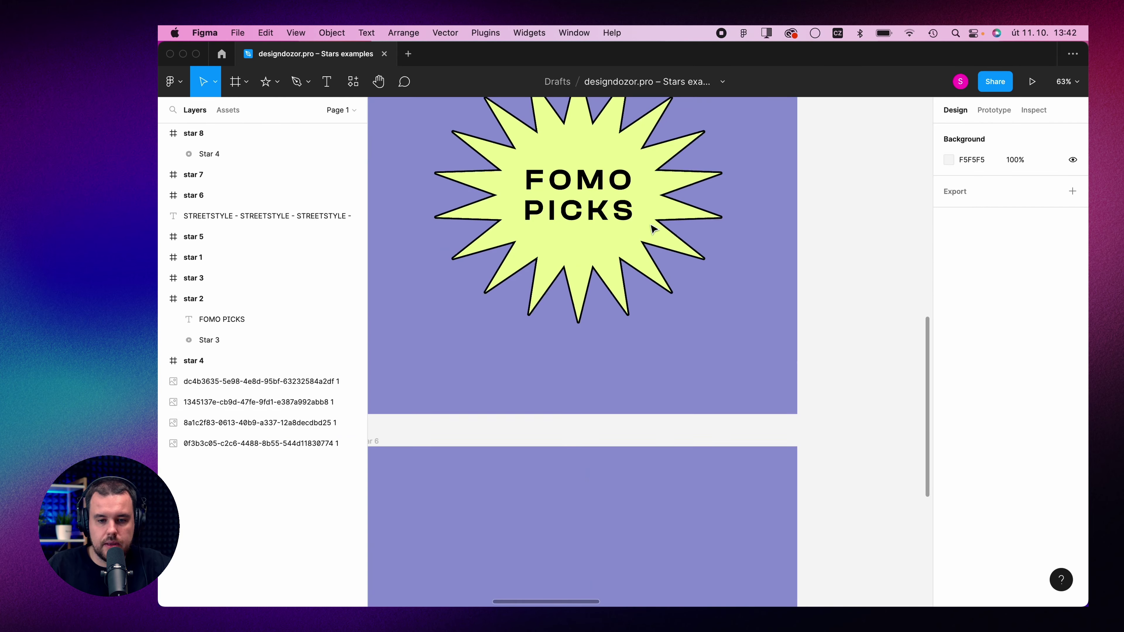
{"action": "scroll", "coordinate": [652, 228], "scroll_direction": "down", "scroll_amount": 2}
{"action": "scroll", "coordinate": [577, 301], "scroll_direction": "down", "scroll_amount": 5}
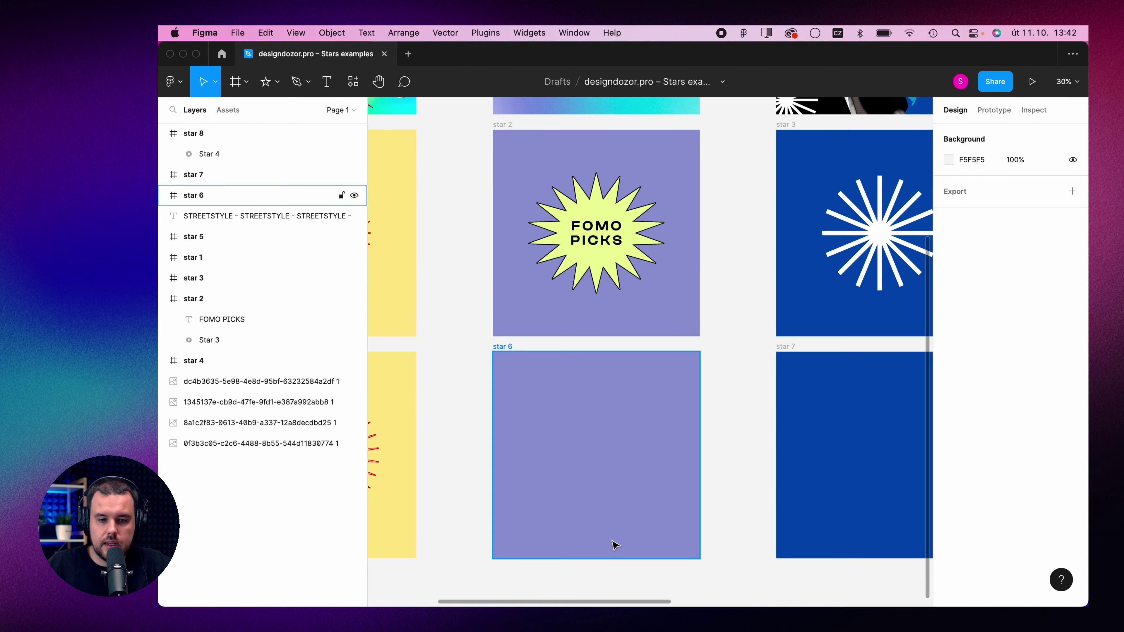
{"action": "scroll", "coordinate": [615, 545], "scroll_direction": "up", "scroll_amount": 2}
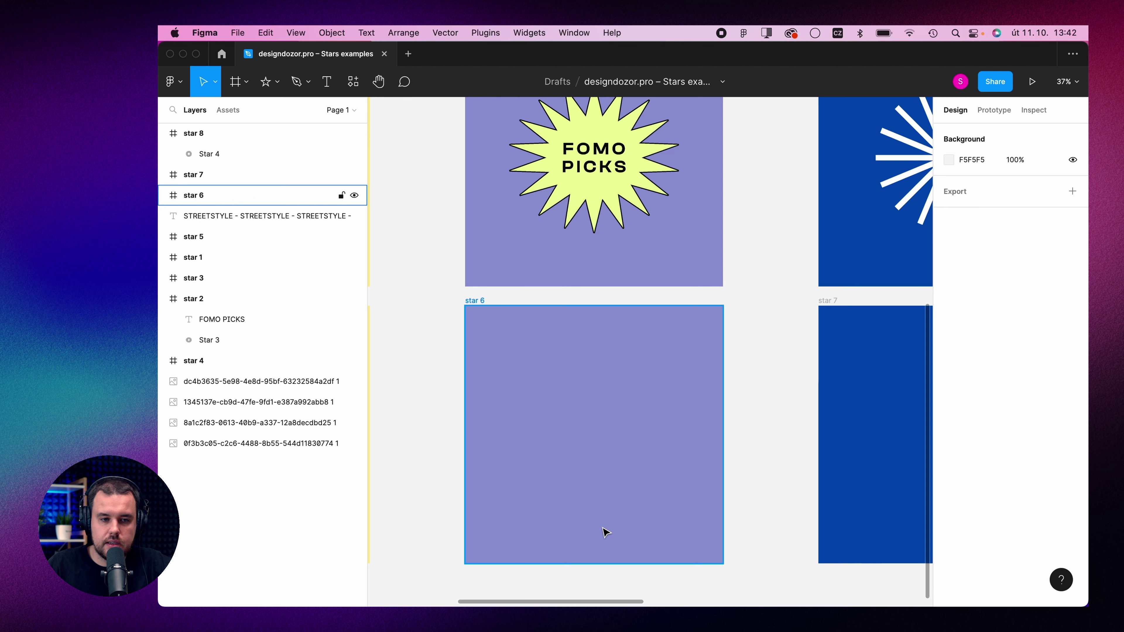
Draw a 620×620 star centred in the star 6 frame with 24 points
{"action": "left_click", "coordinate": [266, 82]}
{"action": "left_click_drag", "start_coordinate": [534, 363], "coordinate": [681, 512]}
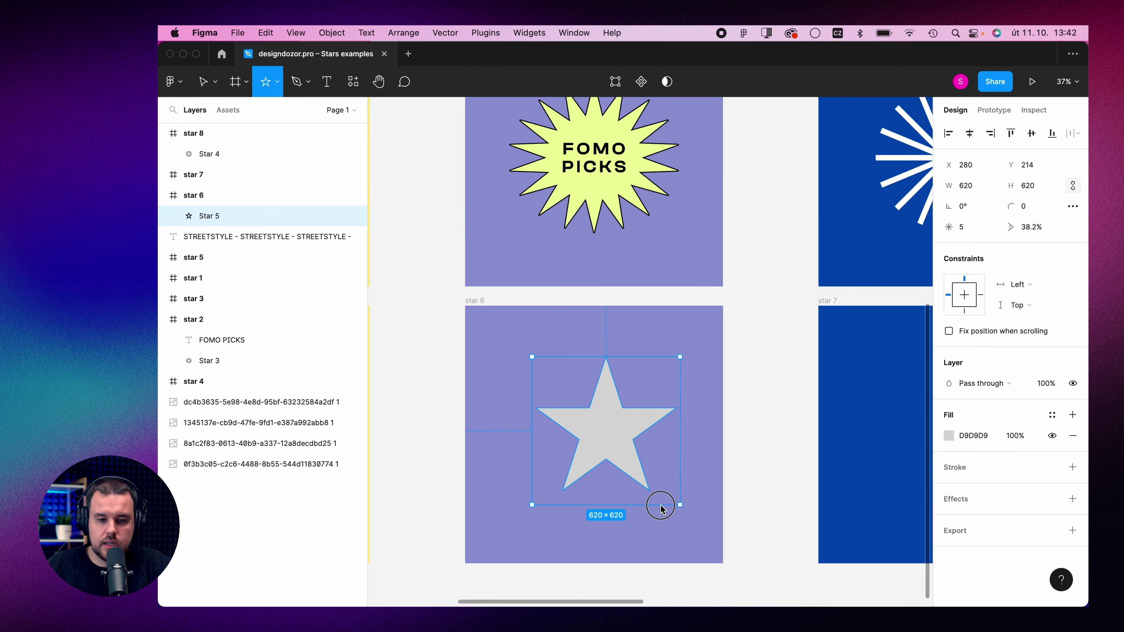
{"action": "left_click", "coordinate": [969, 133]}
{"action": "left_click", "coordinate": [1032, 134]}
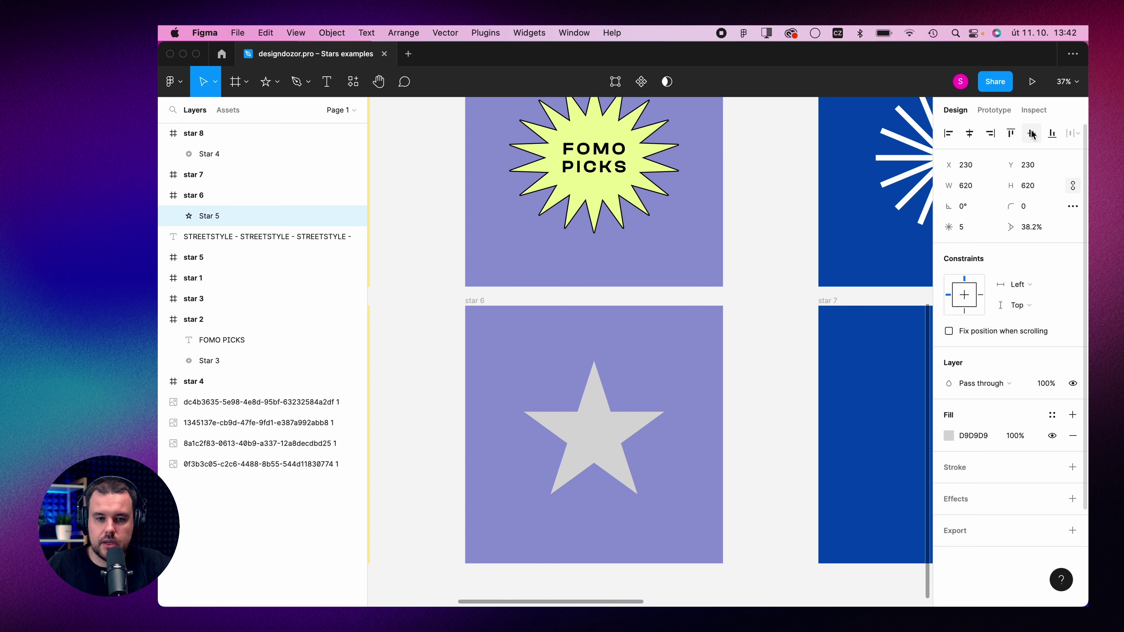
{"action": "left_click", "coordinate": [976, 231]}
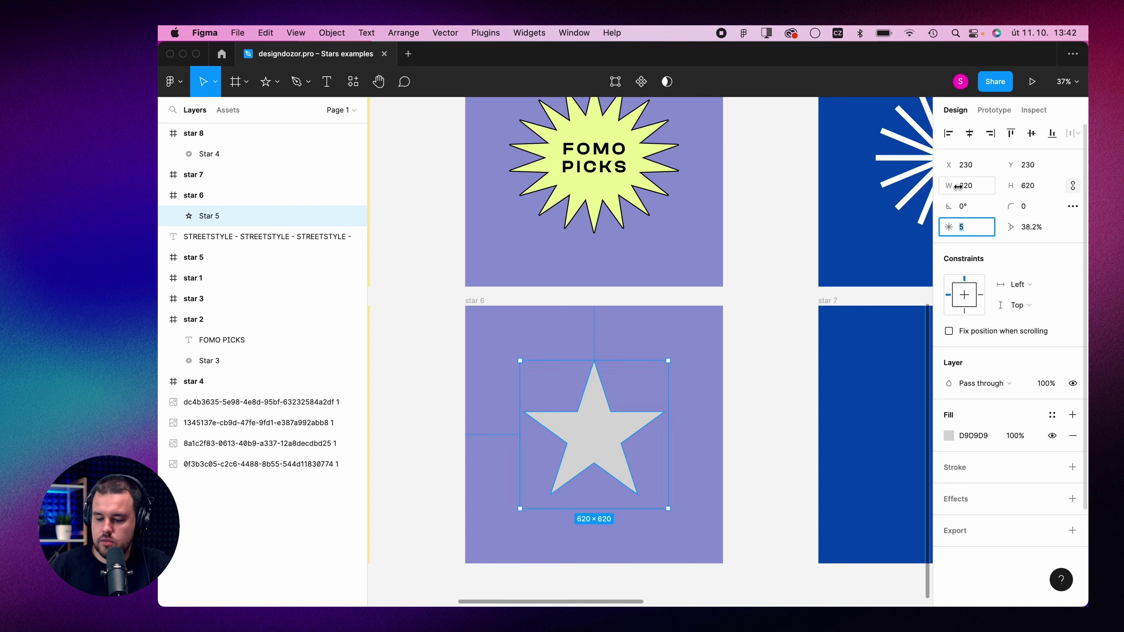
{"action": "type", "text": "24"}
{"action": "key", "text": "Return"}
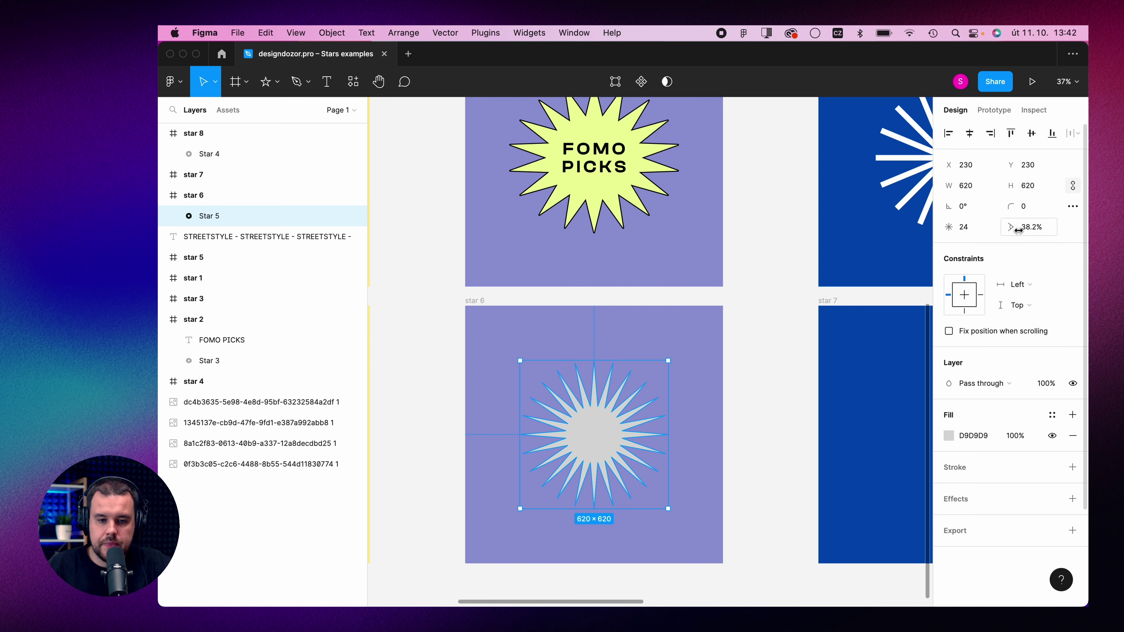
Set the star 6 star to a 53.7% ratio, 797 wide, recentred, with 18 points
{"action": "left_click_drag", "start_coordinate": [1014, 228], "coordinate": [186, 209]}
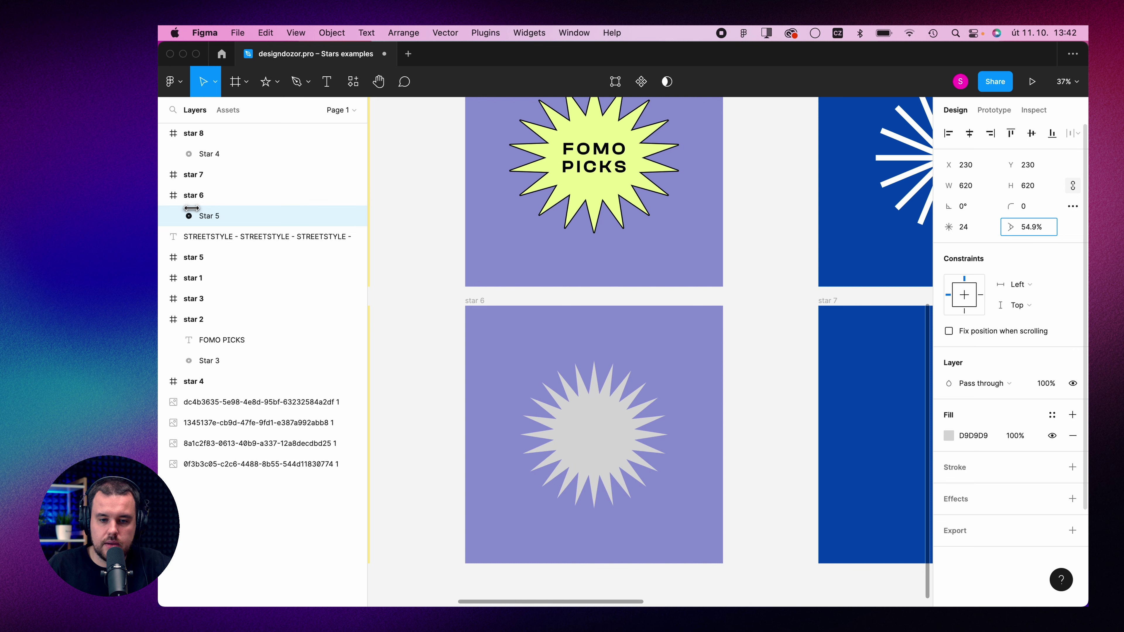
{"action": "left_click_drag", "start_coordinate": [189, 209], "coordinate": [785, 421]}
{"action": "mouse_move", "coordinate": [669, 426]}
{"action": "left_mouse_down"}
{"action": "mouse_move", "coordinate": [710, 426]}
{"action": "mouse_move", "coordinate": [642, 427]}
{"action": "left_mouse_up"}
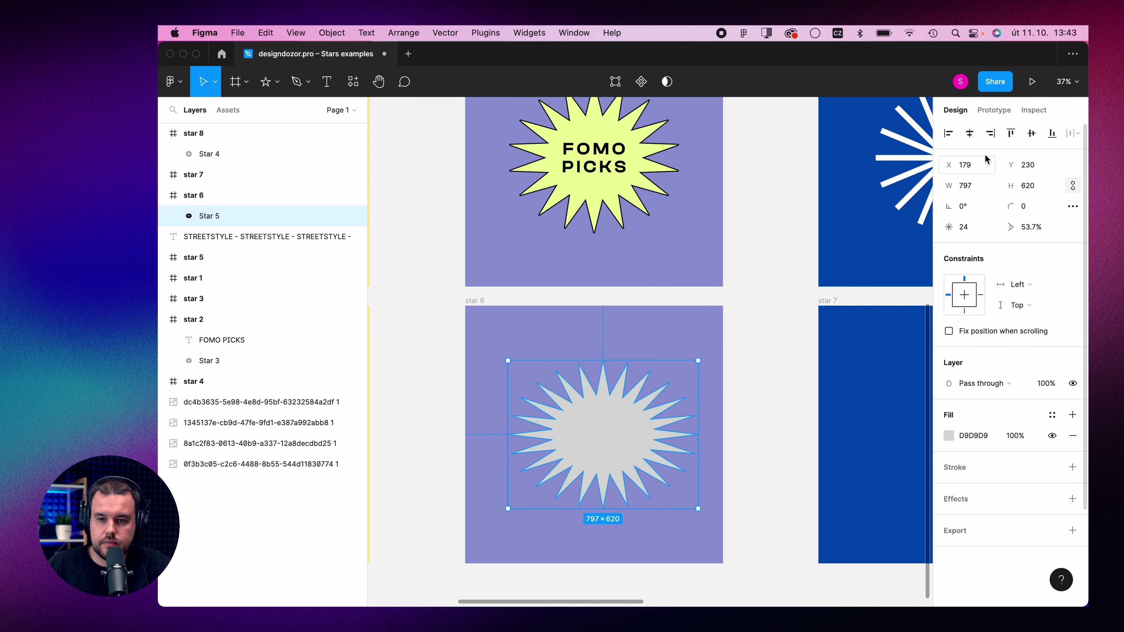
{"action": "left_click", "coordinate": [968, 133]}
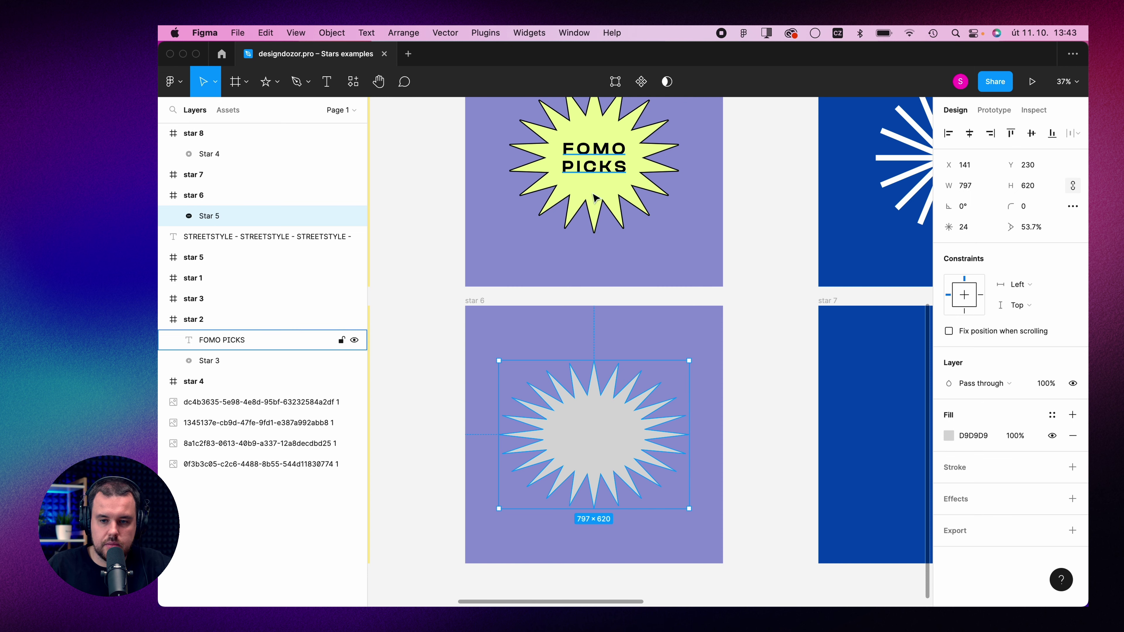
{"action": "left_click", "coordinate": [967, 226]}
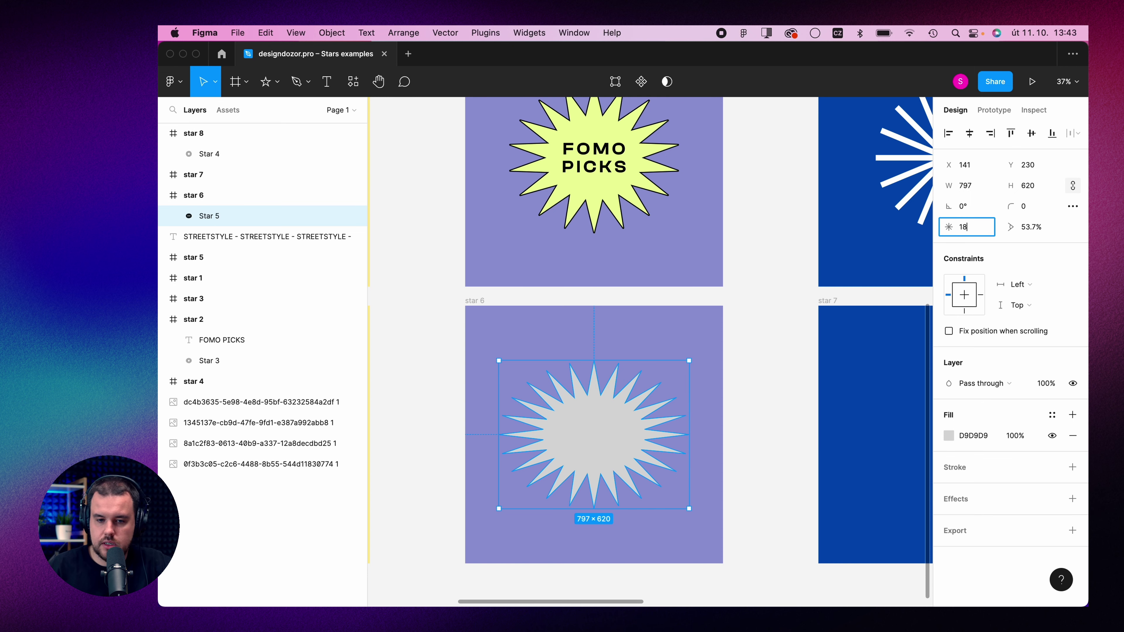
{"action": "key", "text": "Return"}
{"action": "scroll", "coordinate": [565, 354], "scroll_direction": "up", "scroll_amount": 2}
{"action": "scroll", "coordinate": [565, 354], "scroll_direction": "down", "scroll_amount": 1}
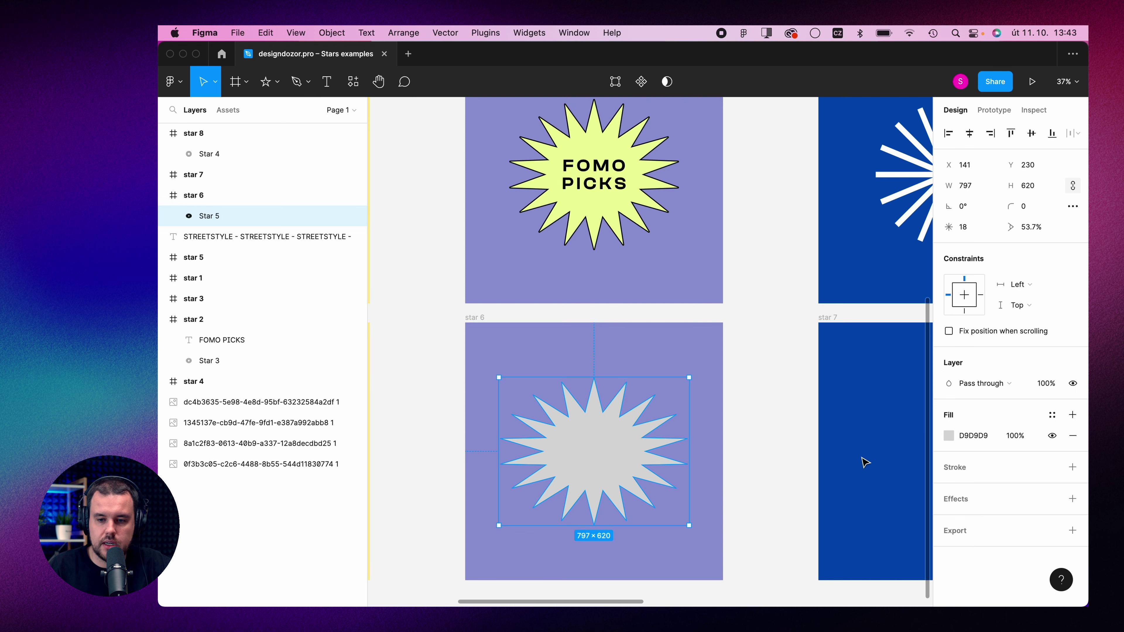
Fill the star with the FOMO PICKS badge's pale yellow EFFEA7 via the eyedropper
{"action": "left_click", "coordinate": [949, 435]}
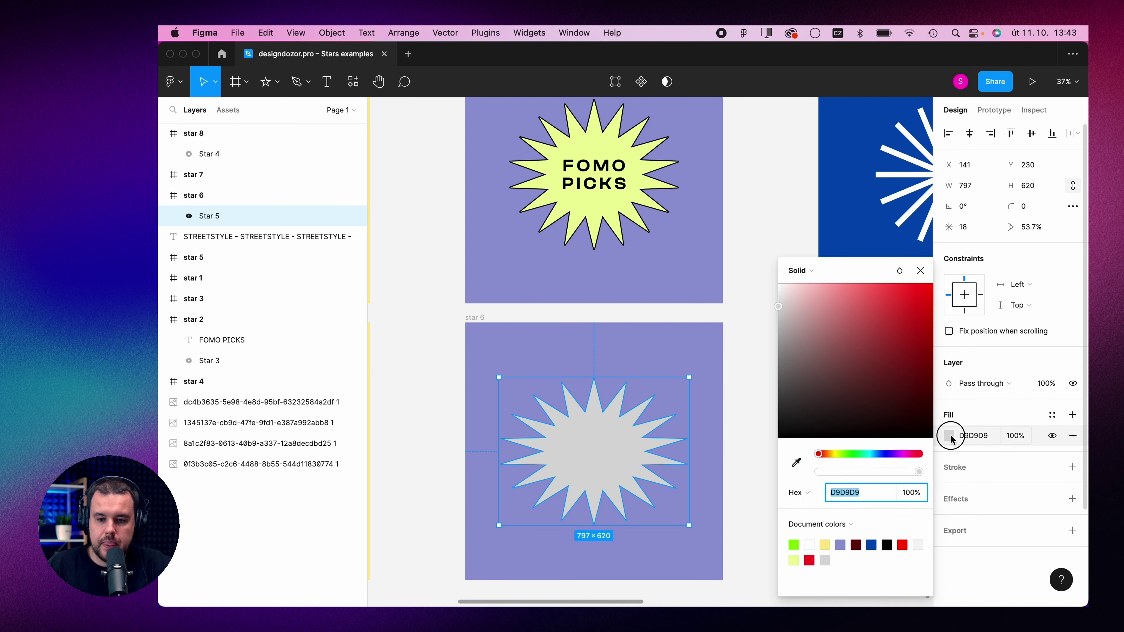
{"action": "left_click", "coordinate": [796, 463]}
{"action": "left_click", "coordinate": [650, 185]}
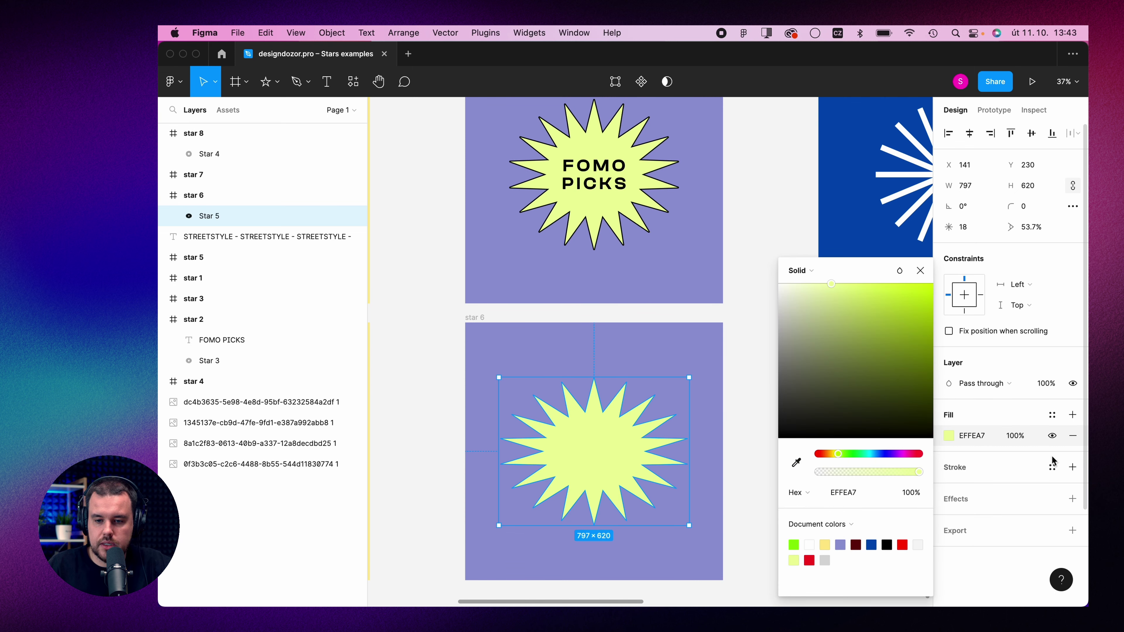
Add a black stroke of weight 4 to the star
{"action": "left_click", "coordinate": [1072, 467]}
{"action": "left_click", "coordinate": [1018, 508]}
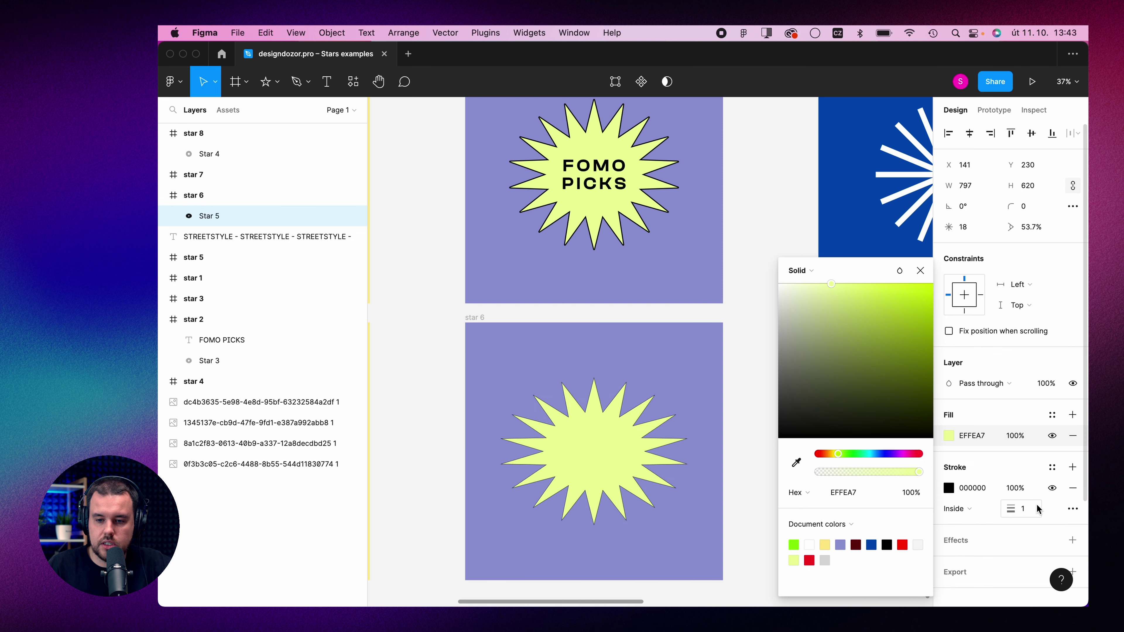
{"action": "type", "text": "4"}
{"action": "key", "text": "Return"}
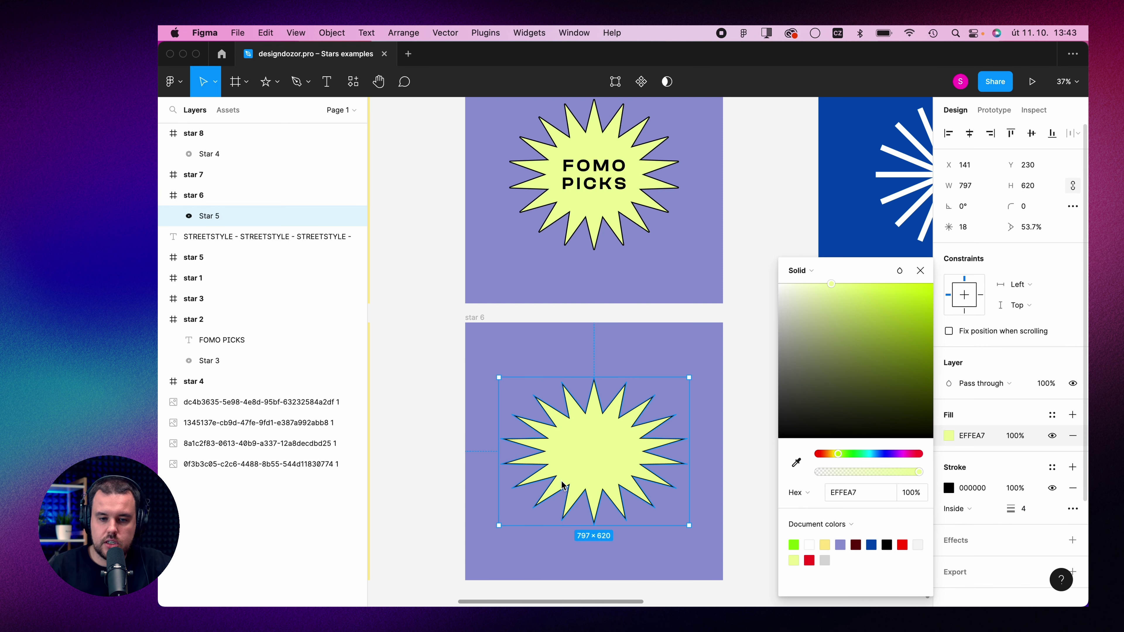
{"action": "scroll", "coordinate": [562, 416], "scroll_direction": "up", "scroll_amount": 3}
{"action": "scroll", "coordinate": [562, 415], "scroll_direction": "up", "scroll_amount": 2}
{"action": "scroll", "coordinate": [560, 312], "scroll_direction": "up", "scroll_amount": 3}
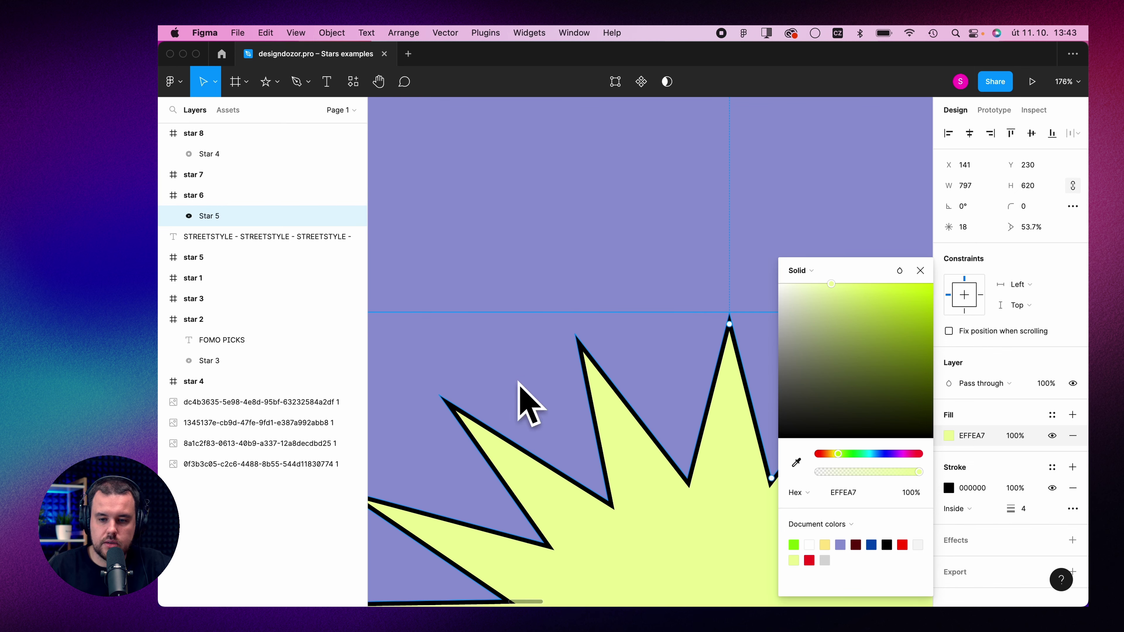
Place the stroke Outside and set its join to Round
{"action": "left_click", "coordinate": [972, 512]}
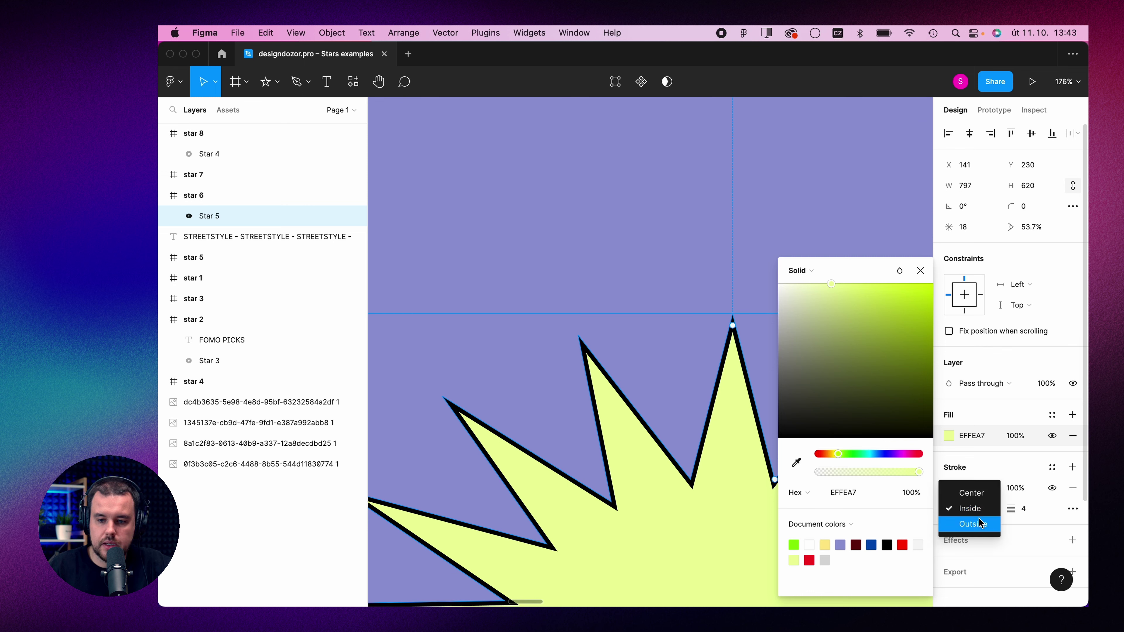
{"action": "left_click", "coordinate": [972, 524]}
{"action": "left_click", "coordinate": [1072, 503]}
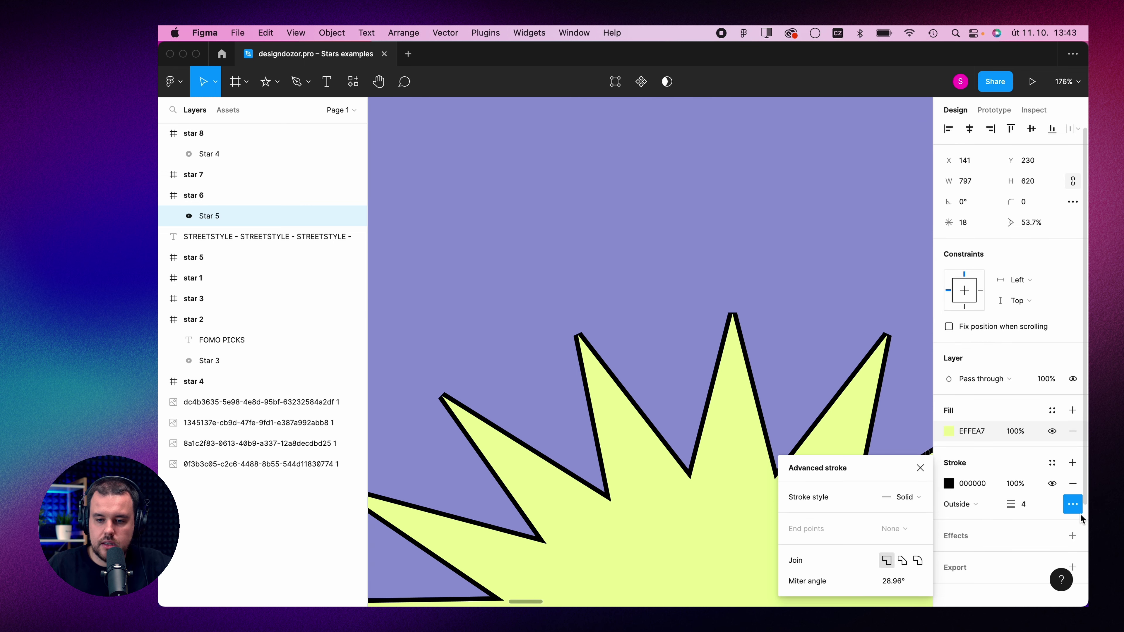
{"action": "left_click", "coordinate": [918, 560]}
{"action": "scroll", "coordinate": [587, 159], "scroll_direction": "down", "scroll_amount": 5}
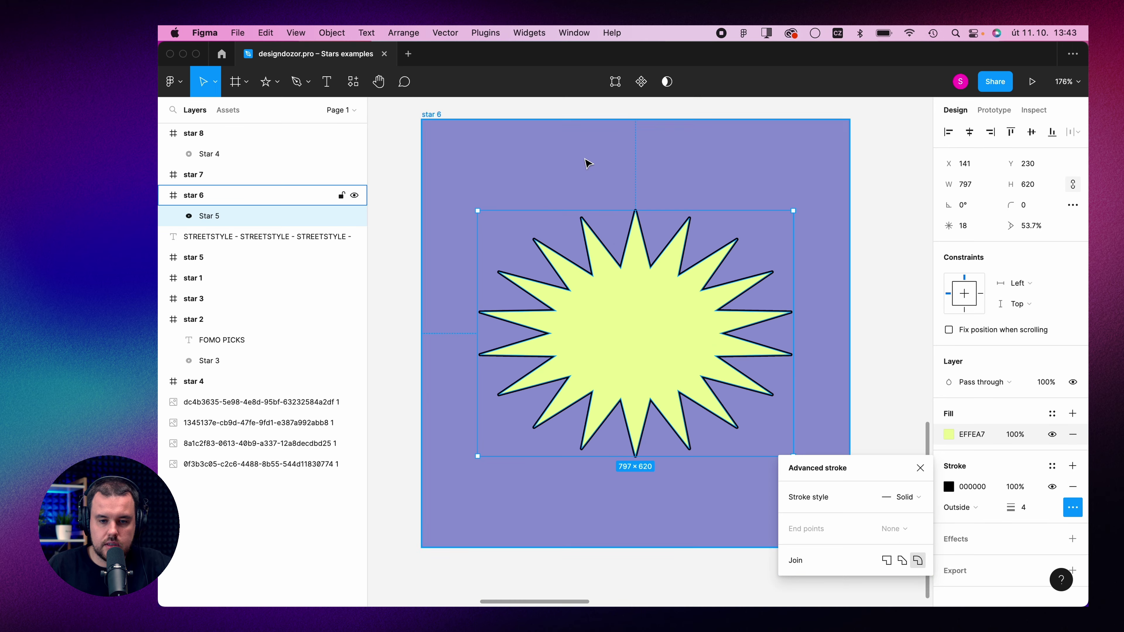
{"action": "scroll", "coordinate": [589, 163], "scroll_direction": "down", "scroll_amount": 3}
{"action": "scroll", "coordinate": [614, 236], "scroll_direction": "up", "scroll_amount": 3}
{"action": "scroll", "coordinate": [619, 212], "scroll_direction": "up", "scroll_amount": 5}
{"action": "scroll", "coordinate": [628, 194], "scroll_direction": "up", "scroll_amount": 2}
{"action": "scroll", "coordinate": [635, 183], "scroll_direction": "up", "scroll_amount": 3}
{"action": "left_click", "coordinate": [634, 184]}
{"action": "scroll", "coordinate": [629, 185], "scroll_direction": "down", "scroll_amount": 10}
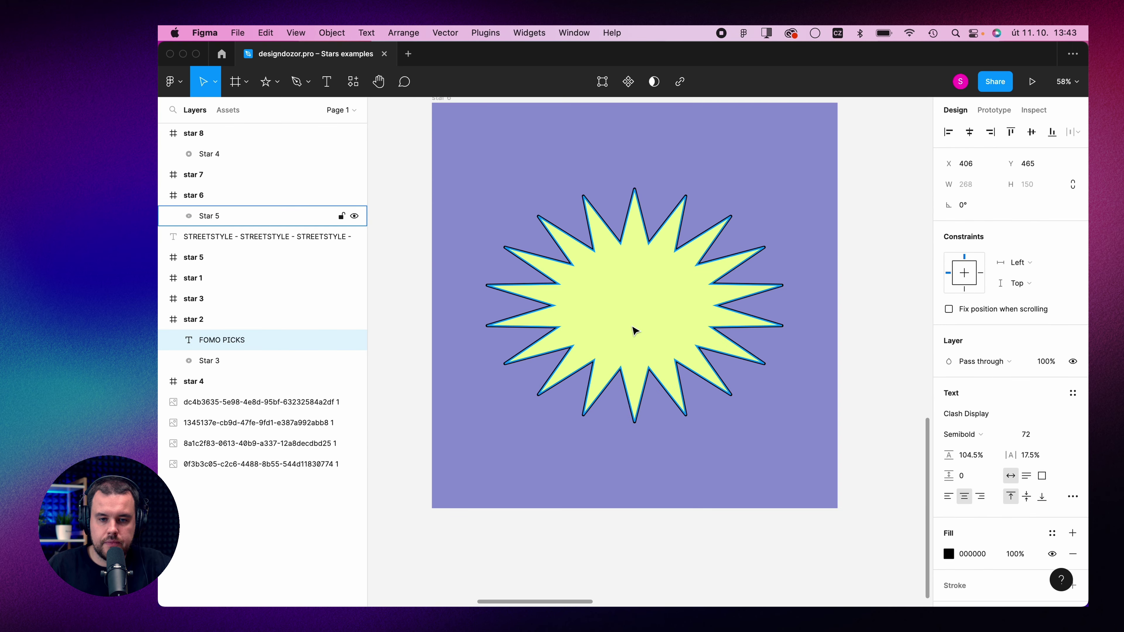
{"action": "left_click", "coordinate": [638, 312]}
{"action": "key", "text": "super+v"}
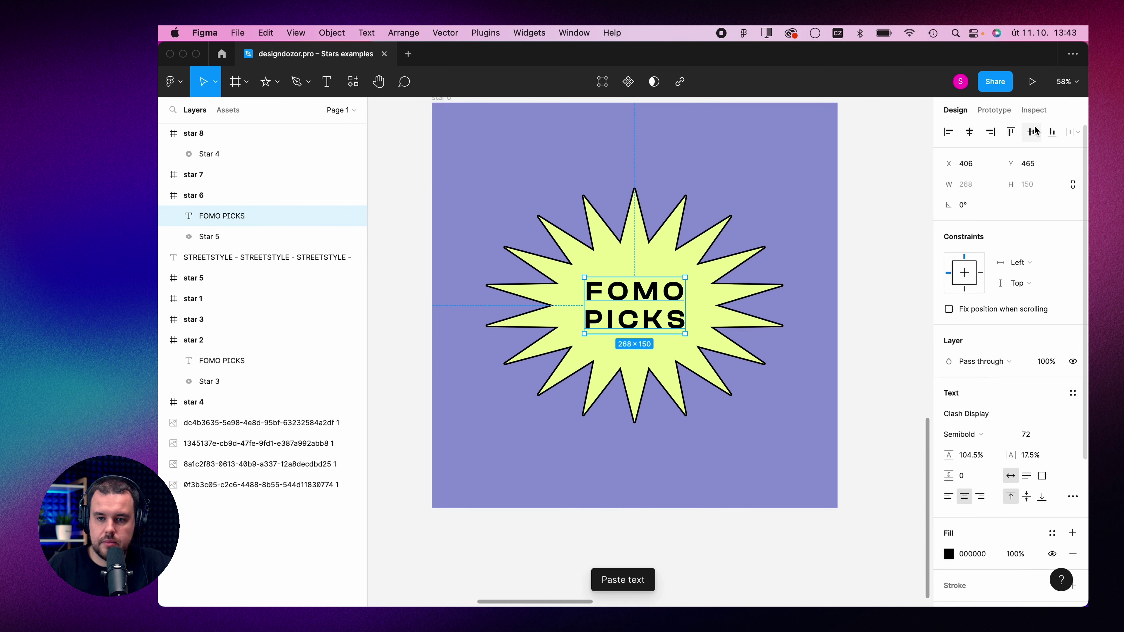
{"action": "left_click", "coordinate": [407, 266]}
{"action": "scroll", "coordinate": [406, 265], "scroll_direction": "down", "scroll_amount": 5}
{"action": "scroll", "coordinate": [404, 263], "scroll_direction": "up", "scroll_amount": 3}
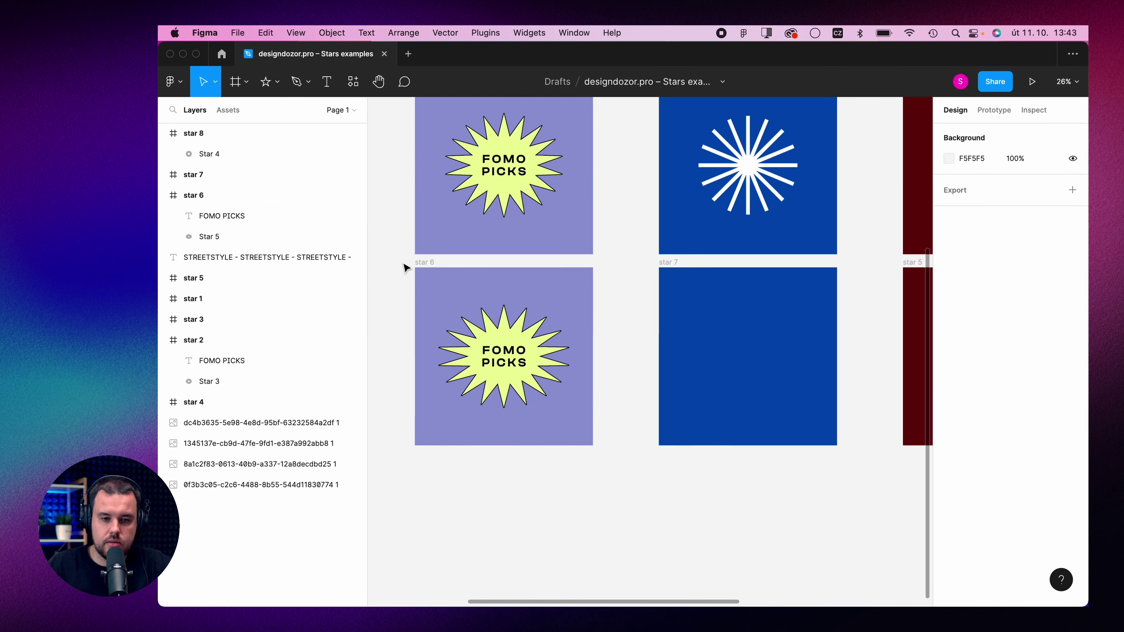
{"action": "scroll", "coordinate": [420, 271], "scroll_direction": "up", "scroll_amount": 1}
{"action": "scroll", "coordinate": [431, 281], "scroll_direction": "up", "scroll_amount": 2}
{"action": "scroll", "coordinate": [432, 282], "scroll_direction": "right", "scroll_amount": 2}
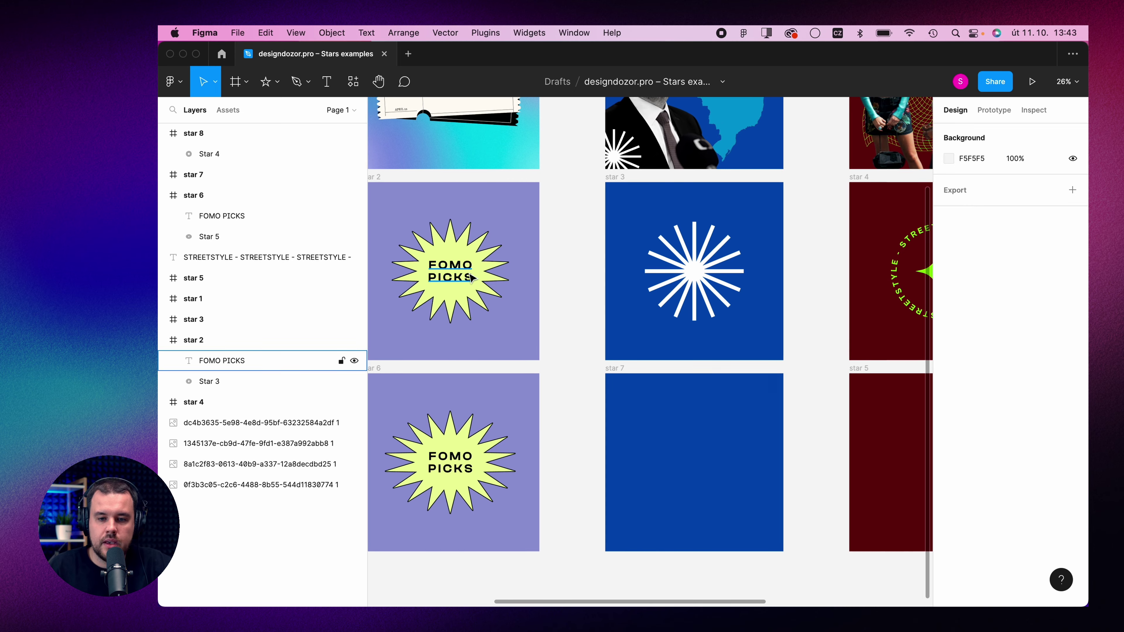
{"action": "scroll", "coordinate": [787, 311], "scroll_direction": "up", "scroll_amount": 5}
{"action": "scroll", "coordinate": [778, 314], "scroll_direction": "up", "scroll_amount": 5}
{"action": "scroll", "coordinate": [752, 314], "scroll_direction": "up", "scroll_amount": 3}
{"action": "scroll", "coordinate": [733, 315], "scroll_direction": "up", "scroll_amount": 5}
{"action": "scroll", "coordinate": [733, 316], "scroll_direction": "left", "scroll_amount": 2}
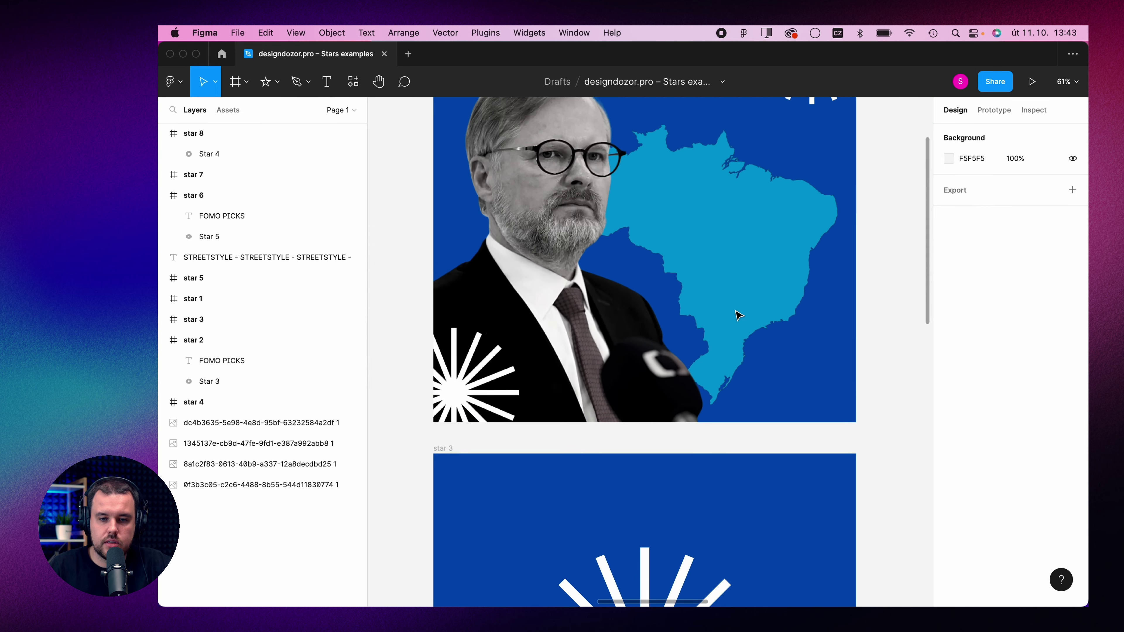
{"action": "scroll", "coordinate": [752, 266], "scroll_direction": "up", "scroll_amount": 3}
{"action": "scroll", "coordinate": [770, 166], "scroll_direction": "up", "scroll_amount": 3}
{"action": "scroll", "coordinate": [529, 276], "scroll_direction": "down", "scroll_amount": 5}
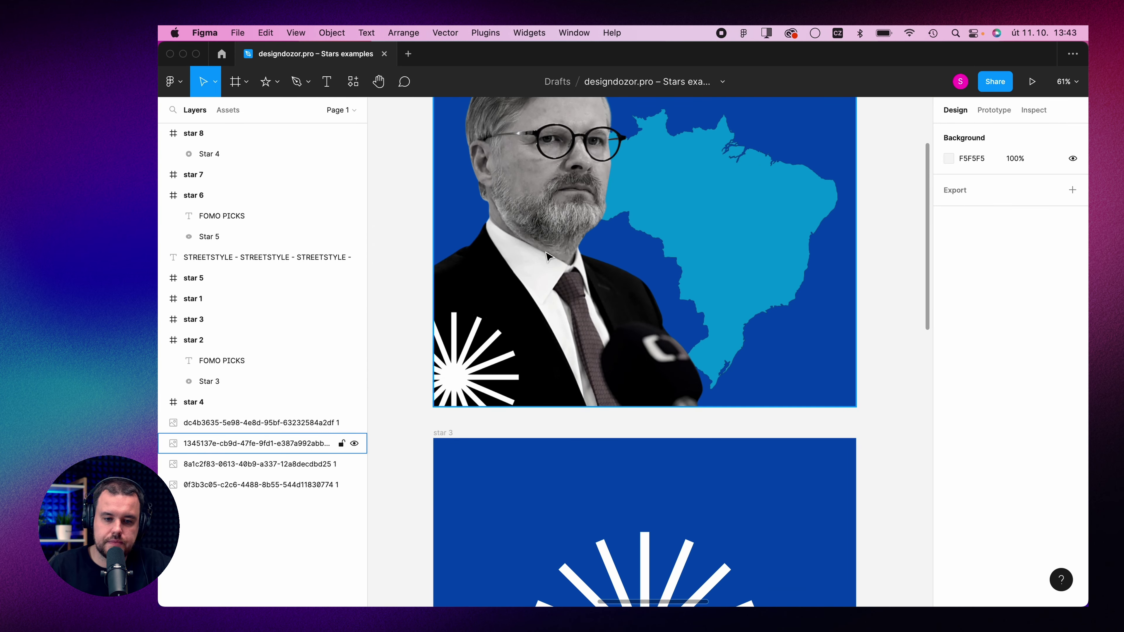
{"action": "scroll", "coordinate": [549, 268], "scroll_direction": "down", "scroll_amount": 7}
{"action": "scroll", "coordinate": [563, 266], "scroll_direction": "down", "scroll_amount": 1}
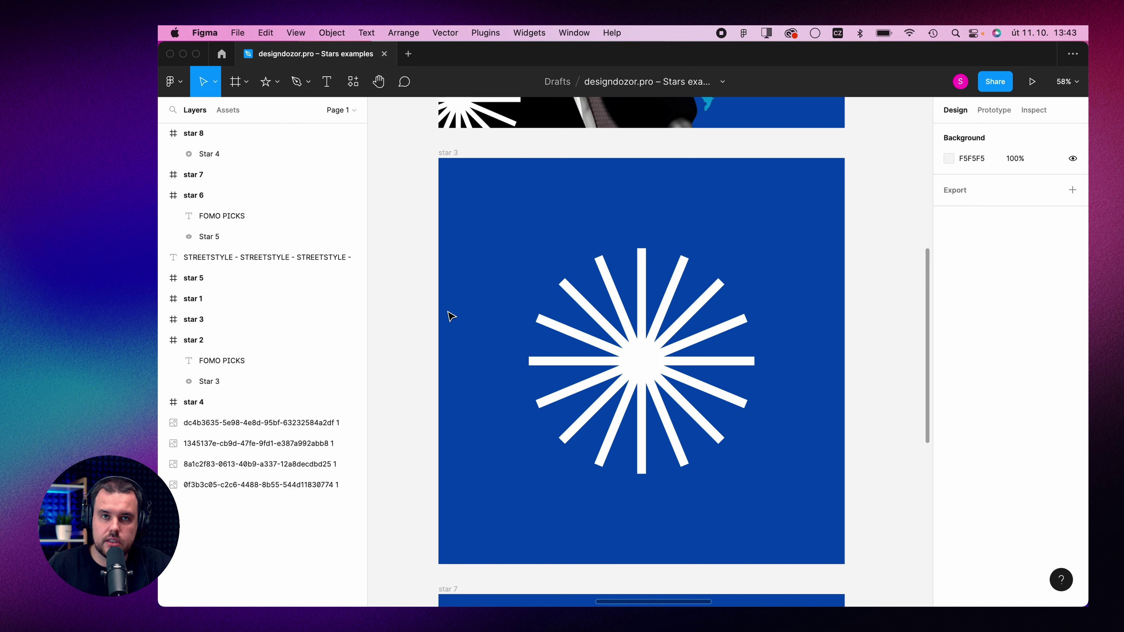
{"action": "scroll", "coordinate": [455, 310], "scroll_direction": "down", "scroll_amount": 5}
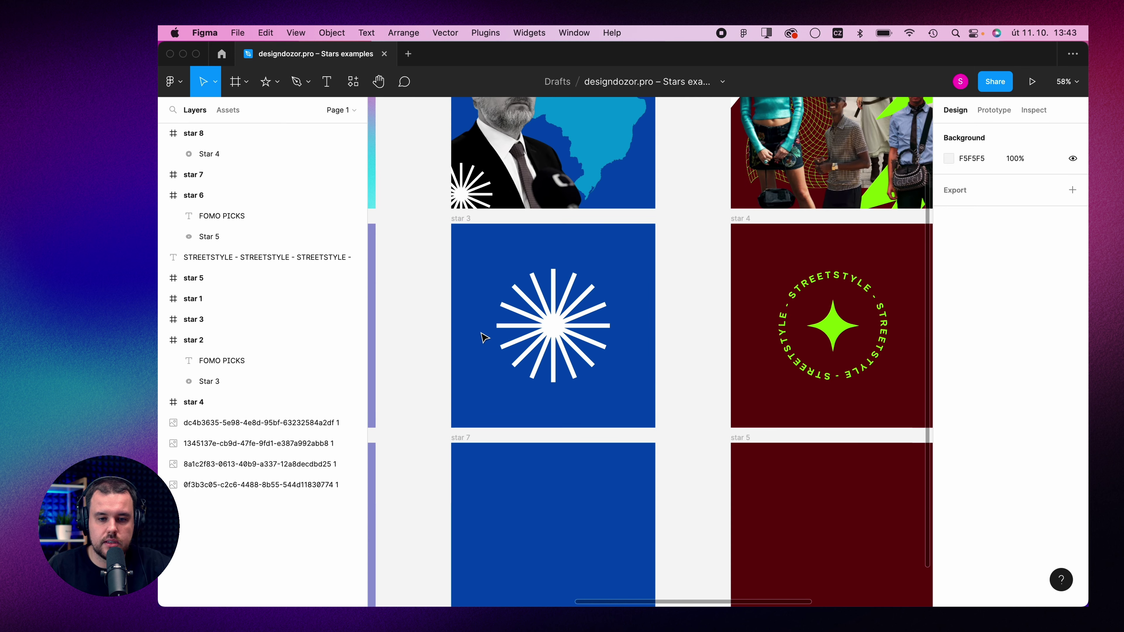
{"action": "scroll", "coordinate": [484, 334], "scroll_direction": "down", "scroll_amount": 3}
Draw a 599×599 16-point star centred in star 7 and drag its ratio down to hairline spikes
{"action": "left_click", "coordinate": [264, 82]}
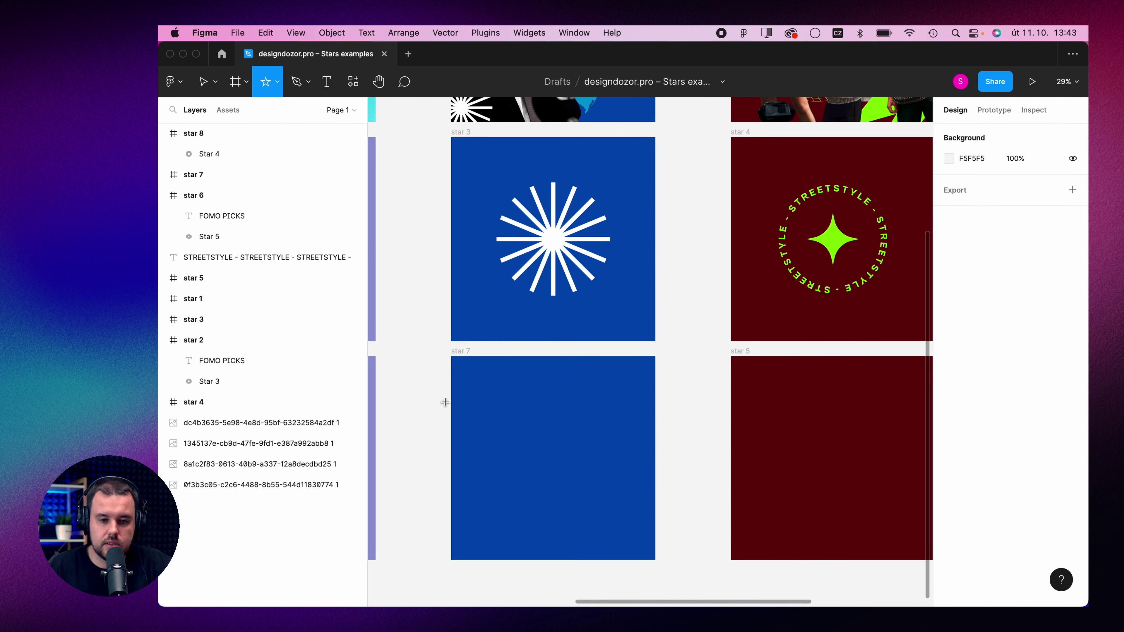
{"action": "left_click_drag", "start_coordinate": [503, 403], "coordinate": [614, 516]}
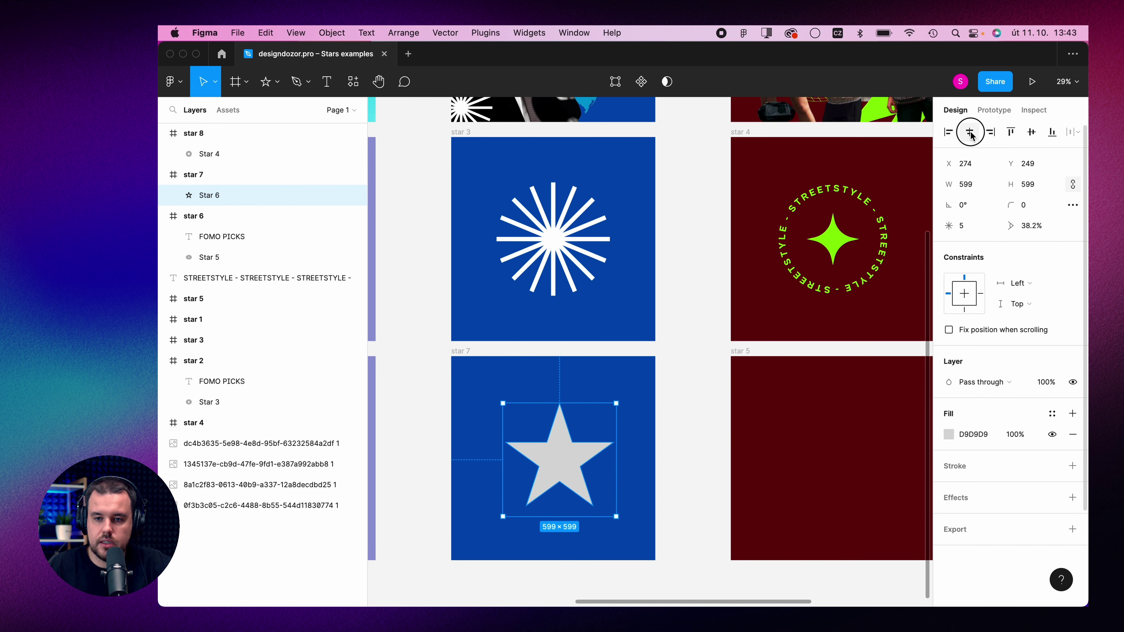
{"action": "left_click", "coordinate": [1033, 135]}
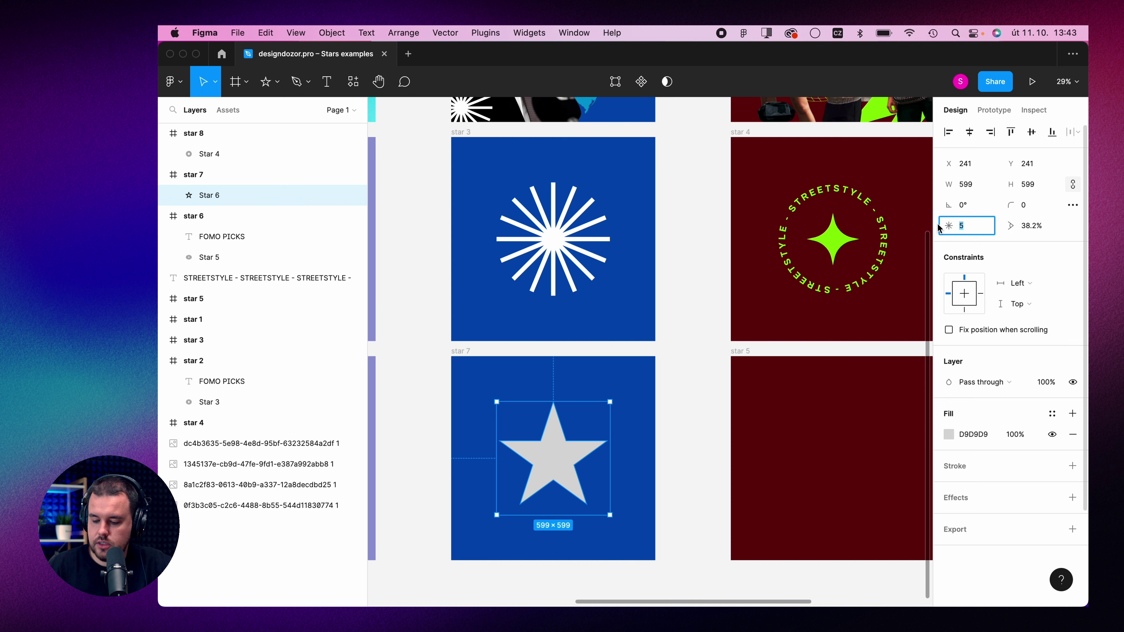
{"action": "type", "text": "16"}
{"action": "key", "text": "Return"}
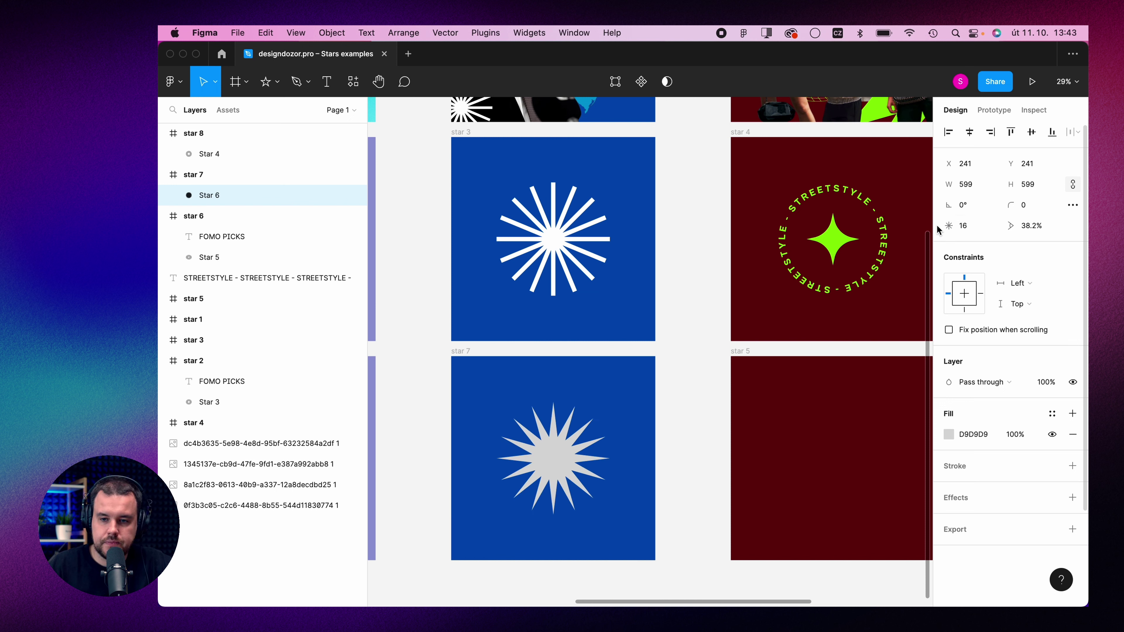
{"action": "left_click_drag", "start_coordinate": [1011, 225], "coordinate": [755, 247]}
Set the star's ratio to 0.1% and add an Outside stroke
{"action": "left_click", "coordinate": [1026, 225]}
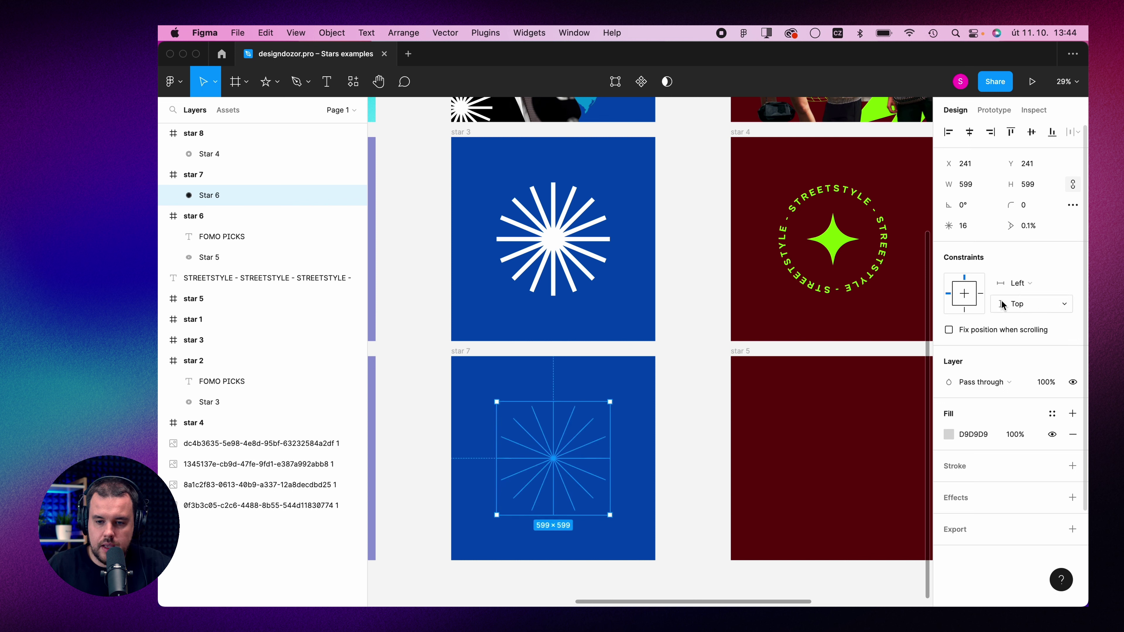
{"action": "mouse_move", "coordinate": [554, 458]}
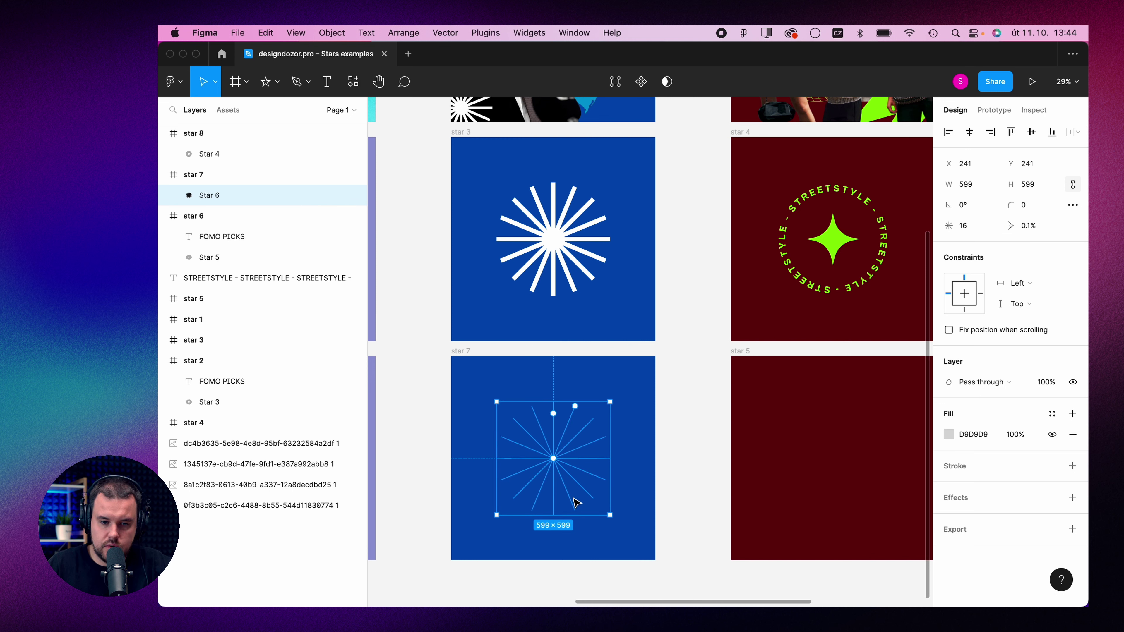
{"action": "scroll", "coordinate": [548, 451], "scroll_direction": "up", "scroll_amount": 3}
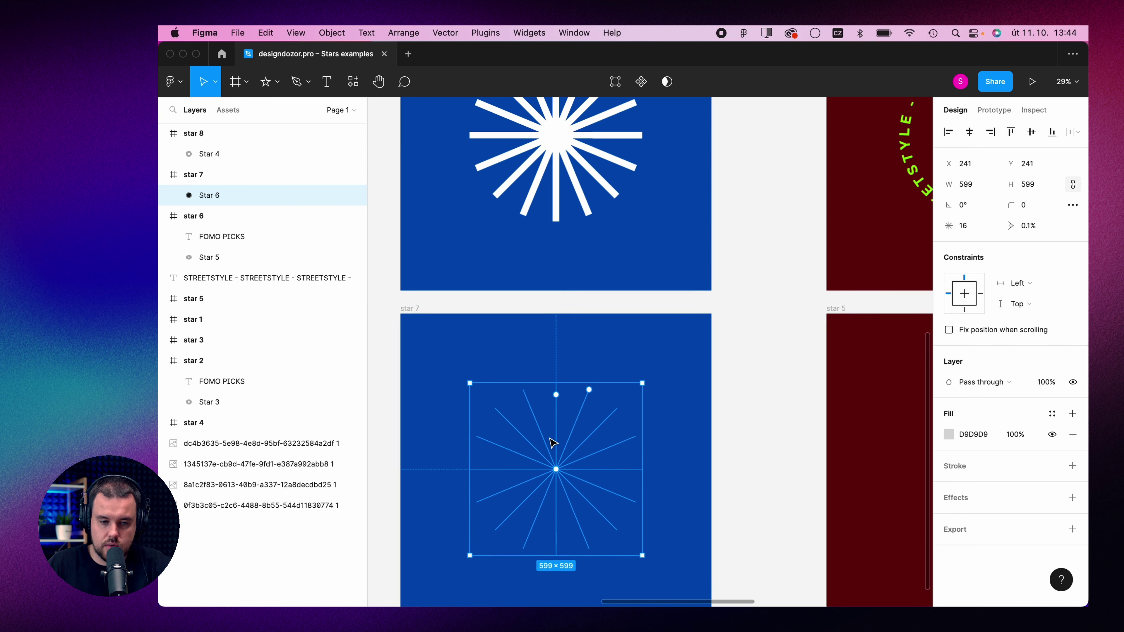
{"action": "scroll", "coordinate": [547, 451], "scroll_direction": "up", "scroll_amount": 3}
{"action": "left_click", "coordinate": [1072, 466]}
{"action": "type", "text": "10"}
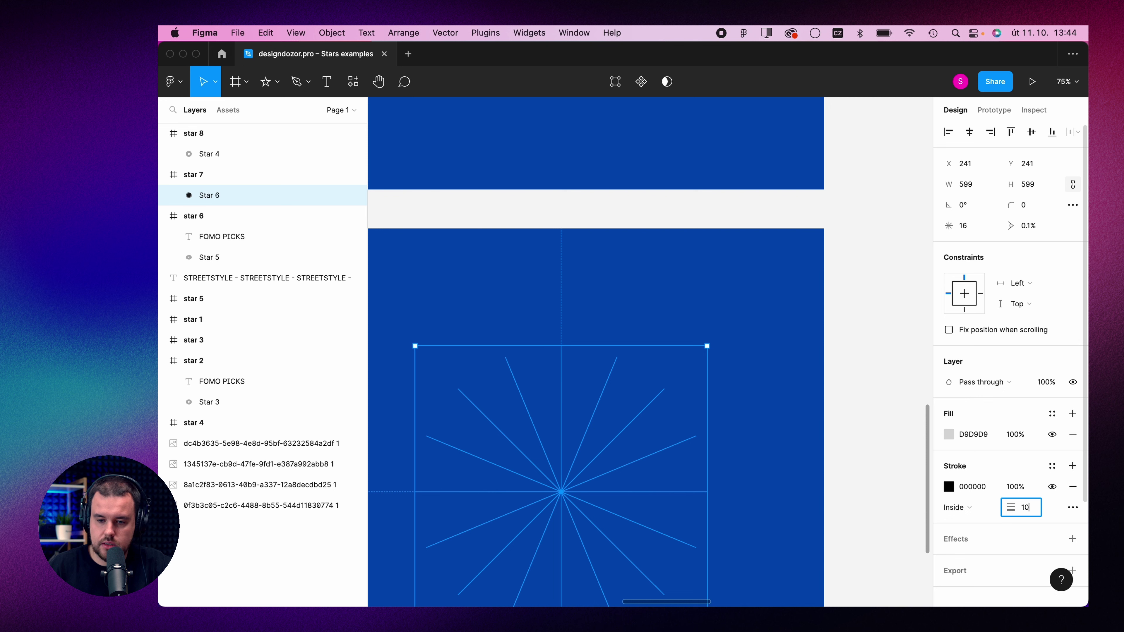
{"action": "left_click", "coordinate": [986, 508]}
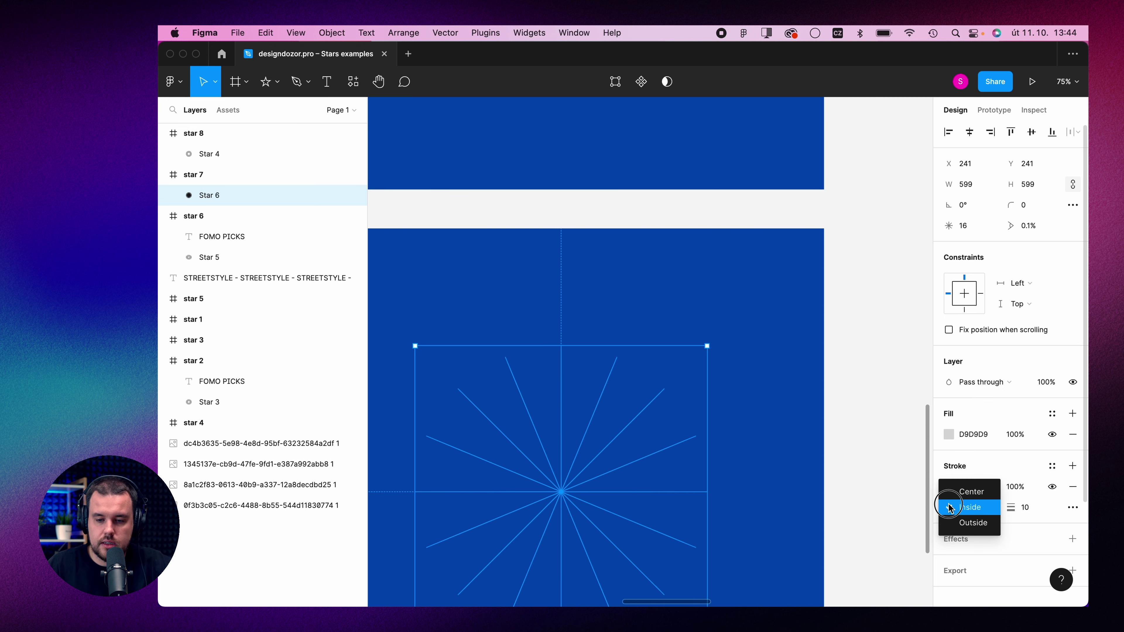
{"action": "left_click", "coordinate": [973, 522]}
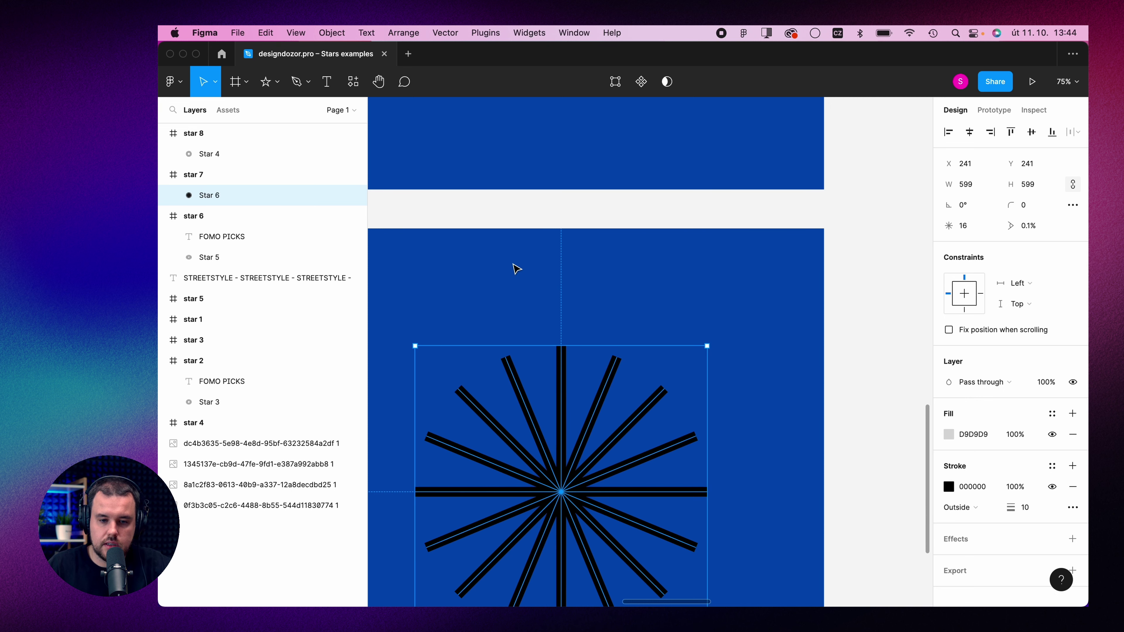
{"action": "scroll", "coordinate": [515, 268], "scroll_direction": "down", "scroll_amount": 2}
Make both the star's stroke and fill white FFFFFF
{"action": "left_click", "coordinate": [968, 492]}
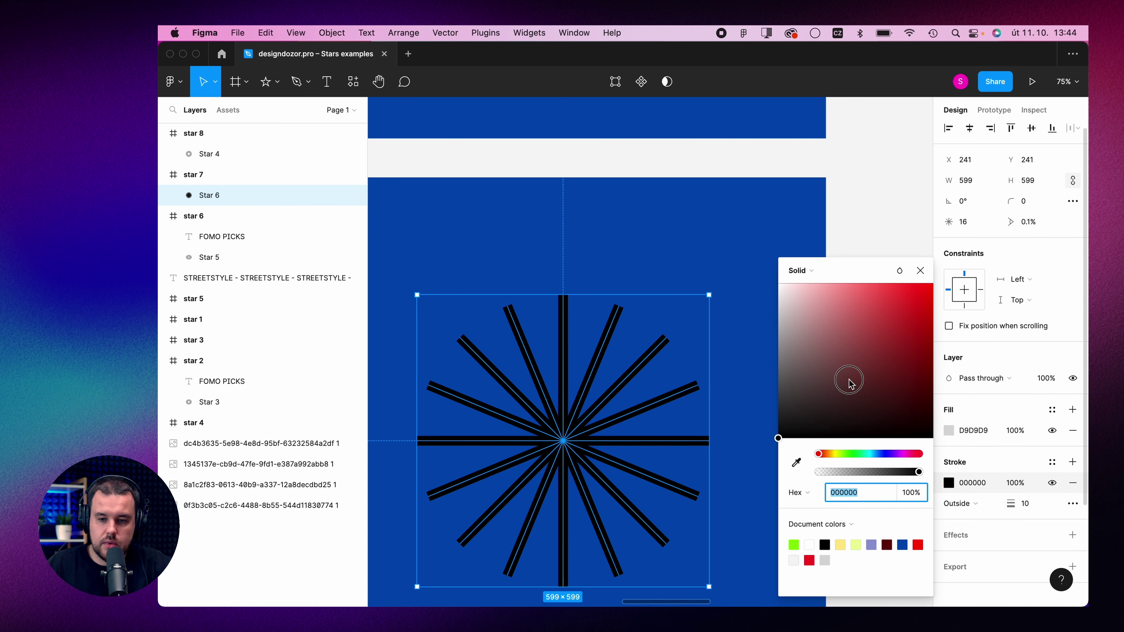
{"action": "type", "text": "FFFFFF"}
{"action": "key", "text": "Return"}
{"action": "left_click", "coordinate": [963, 436]}
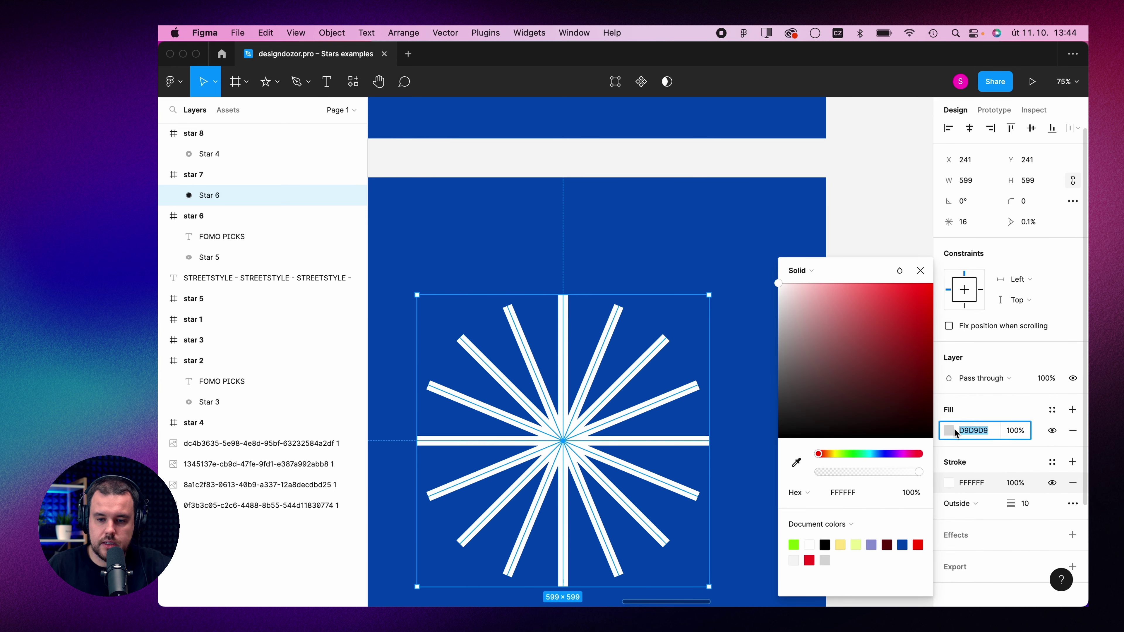
{"action": "type", "text": "FFFFFF"}
{"action": "key", "text": "Return"}
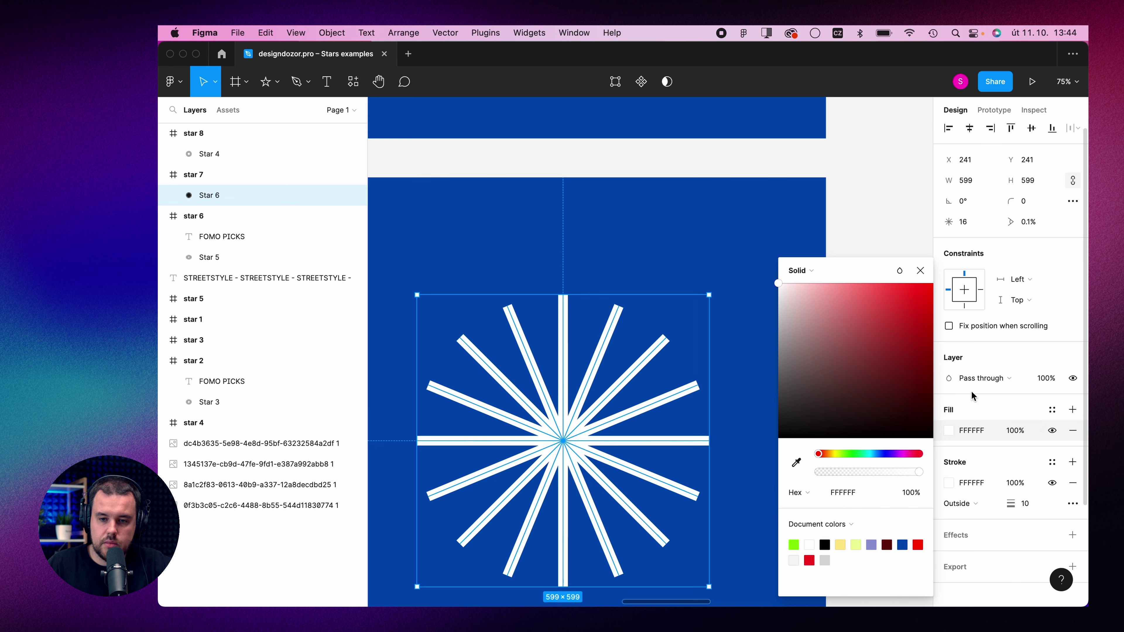
{"action": "left_click", "coordinate": [916, 278]}
{"action": "left_click", "coordinate": [746, 191]}
{"action": "scroll", "coordinate": [765, 255], "scroll_direction": "down", "scroll_amount": 5}
{"action": "scroll", "coordinate": [763, 256], "scroll_direction": "up", "scroll_amount": 2}
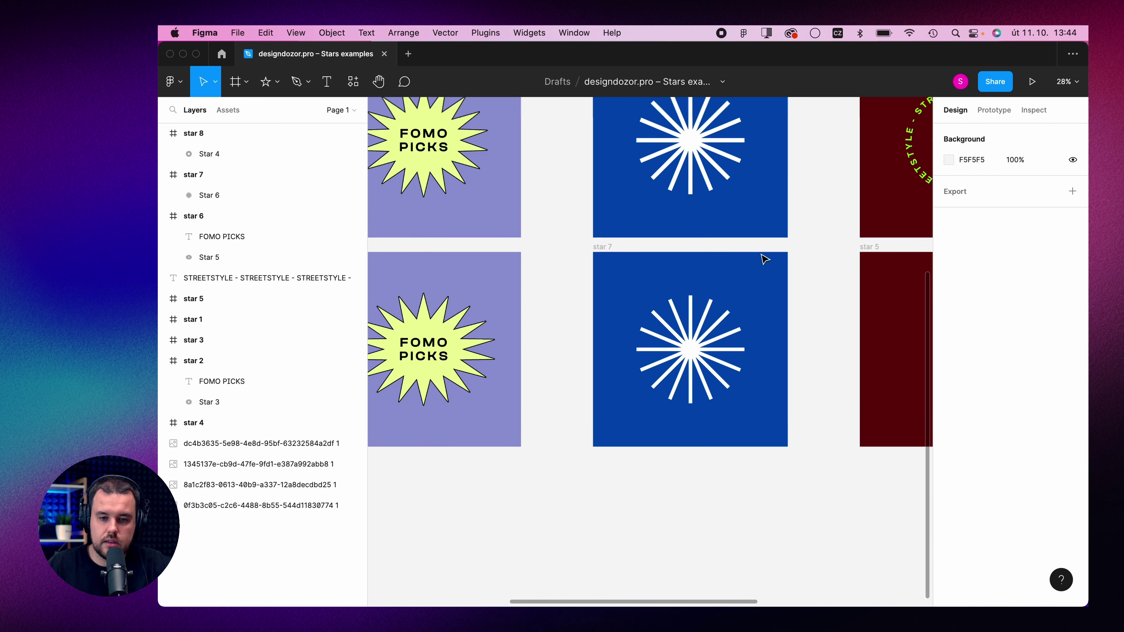
{"action": "left_click", "coordinate": [719, 432]}
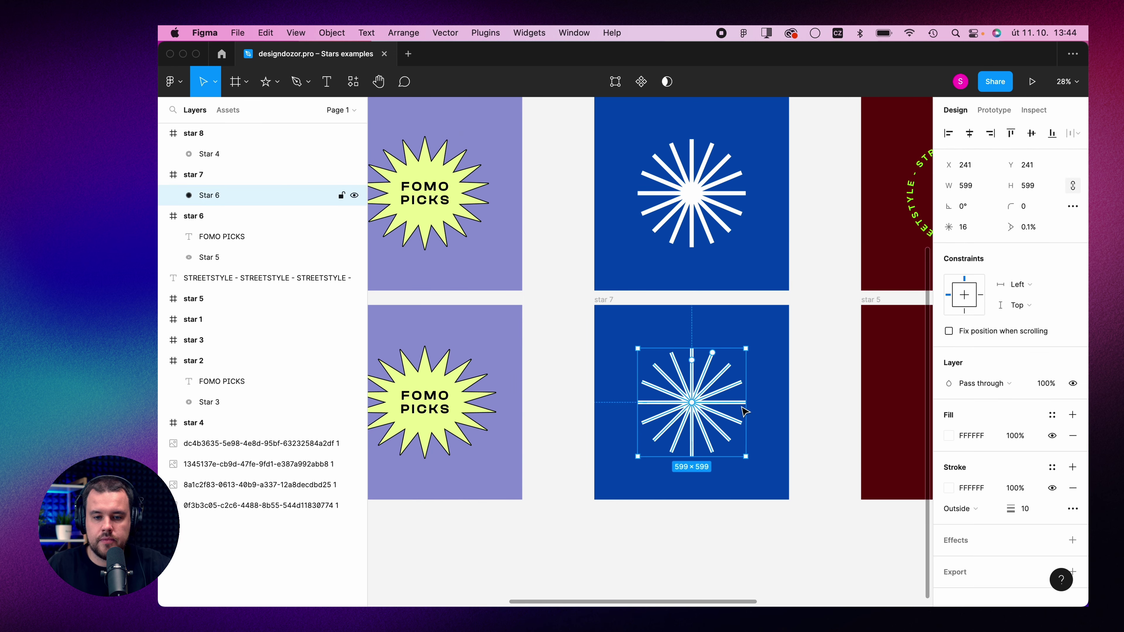
{"action": "scroll", "coordinate": [776, 379], "scroll_direction": "up", "scroll_amount": 5}
{"action": "scroll", "coordinate": [774, 380], "scroll_direction": "right", "scroll_amount": 5}
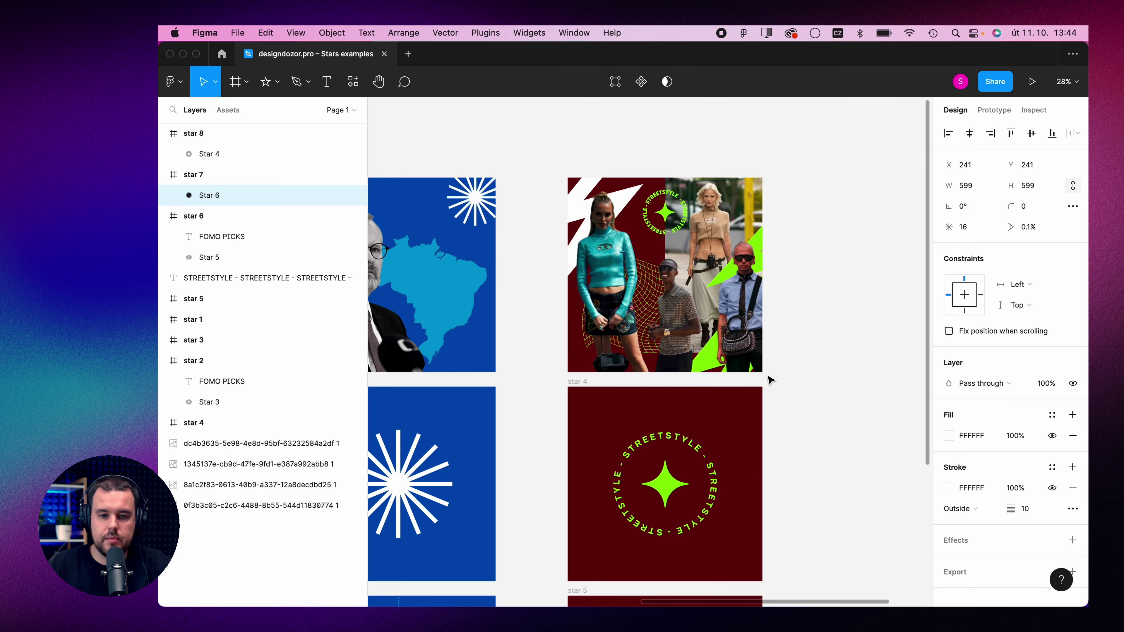
{"action": "scroll", "coordinate": [681, 199], "scroll_direction": "up", "scroll_amount": 5}
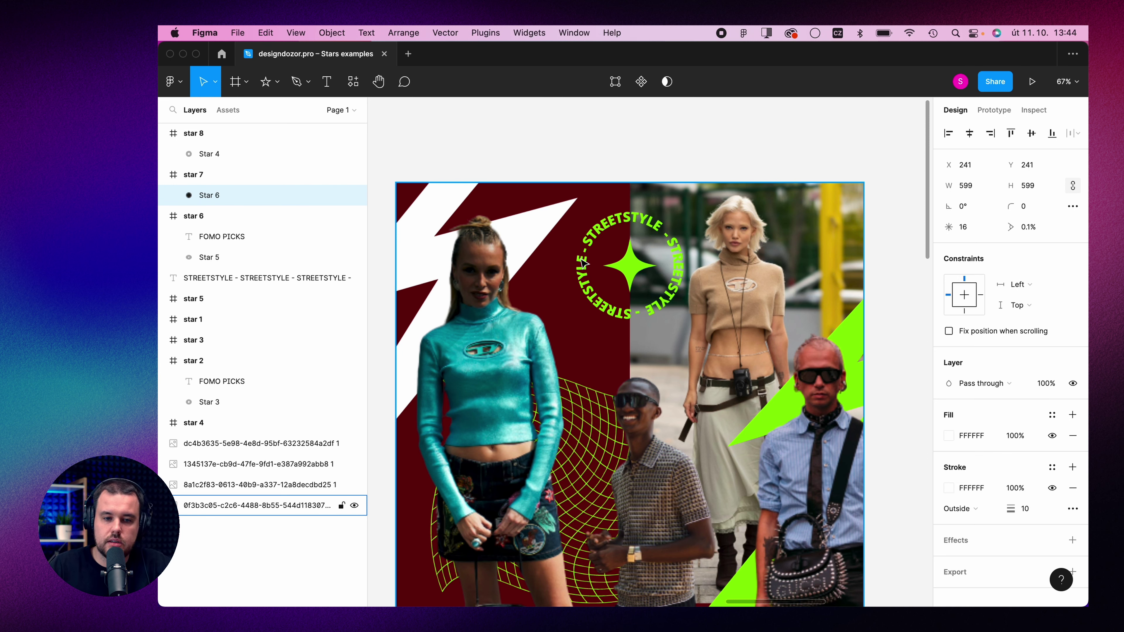
{"action": "scroll", "coordinate": [595, 284], "scroll_direction": "down", "scroll_amount": 1}
{"action": "scroll", "coordinate": [596, 286], "scroll_direction": "down", "scroll_amount": 5}
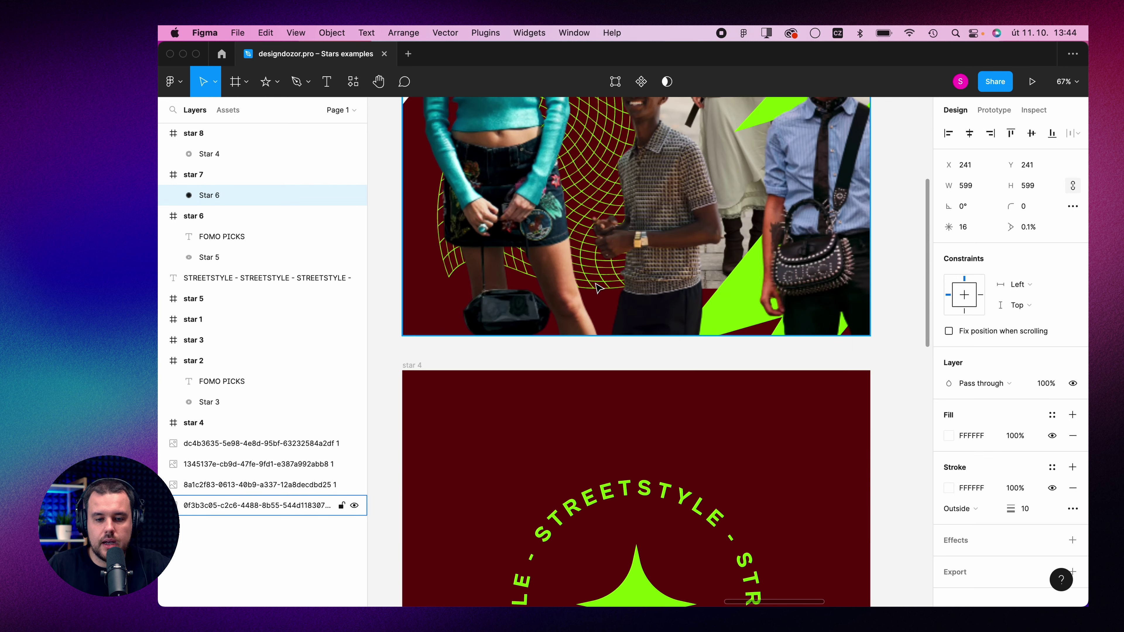
{"action": "scroll", "coordinate": [599, 288], "scroll_direction": "down", "scroll_amount": 7}
{"action": "scroll", "coordinate": [600, 289], "scroll_direction": "down", "scroll_amount": 3}
{"action": "scroll", "coordinate": [600, 289], "scroll_direction": "down", "scroll_amount": 3, "text": "ctrl"}
{"action": "scroll", "coordinate": [641, 300], "scroll_direction": "up", "scroll_amount": 3}
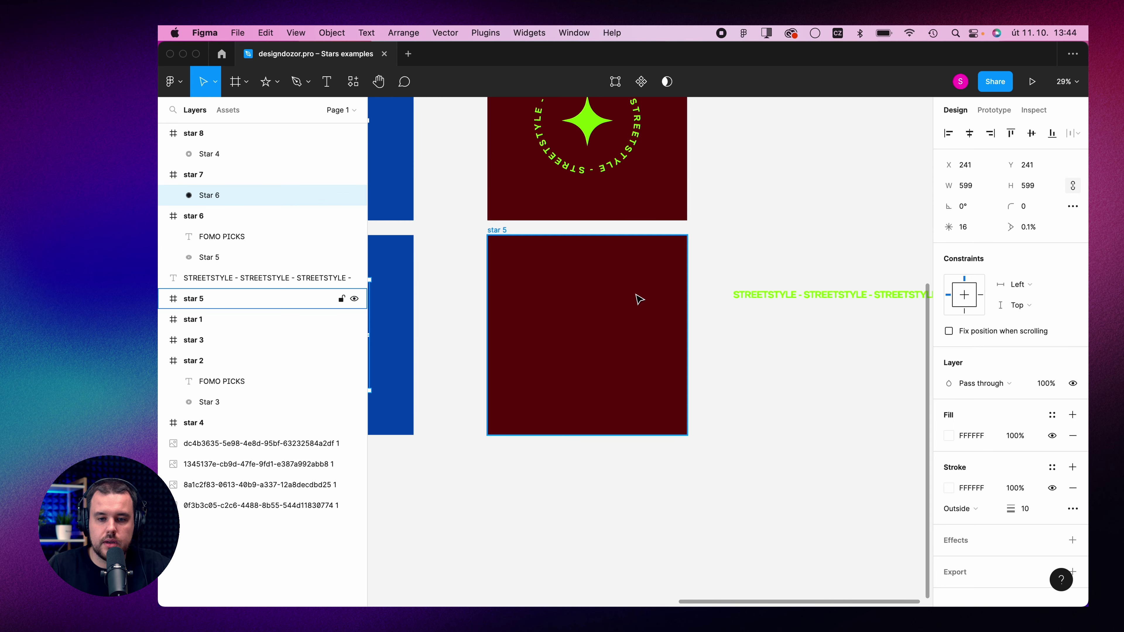
{"action": "scroll", "coordinate": [682, 295], "scroll_direction": "right", "scroll_amount": 1}
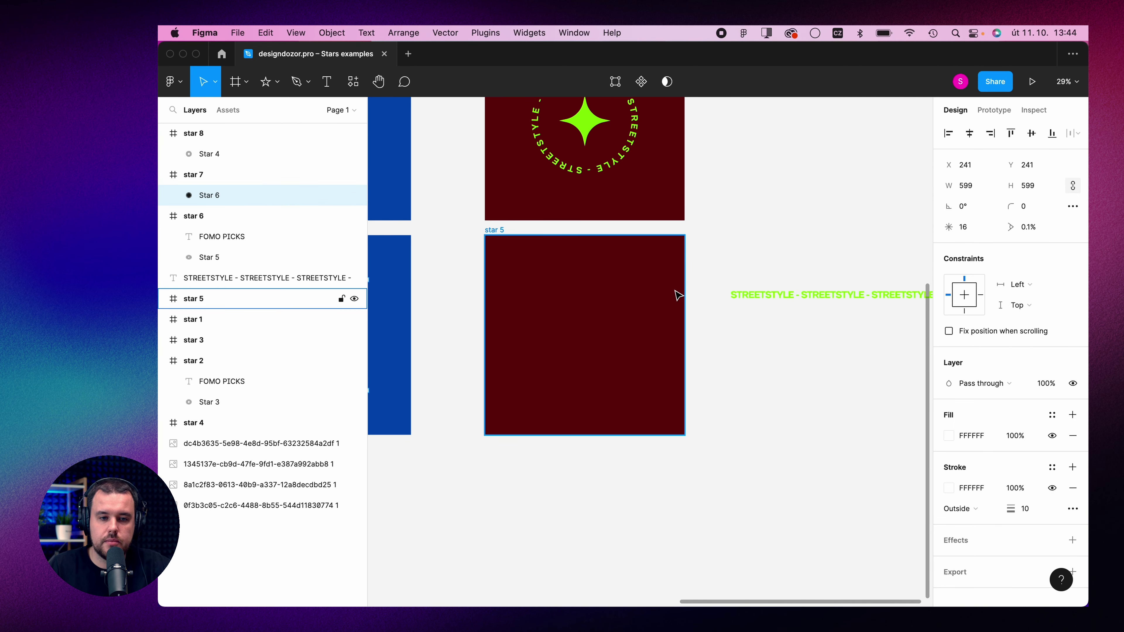
{"action": "scroll", "coordinate": [677, 294], "scroll_direction": "up", "scroll_amount": 3}
Bend the STREETSTYLE text into a circle with the arc plugin at 98% strength
{"action": "left_click", "coordinate": [173, 81]}
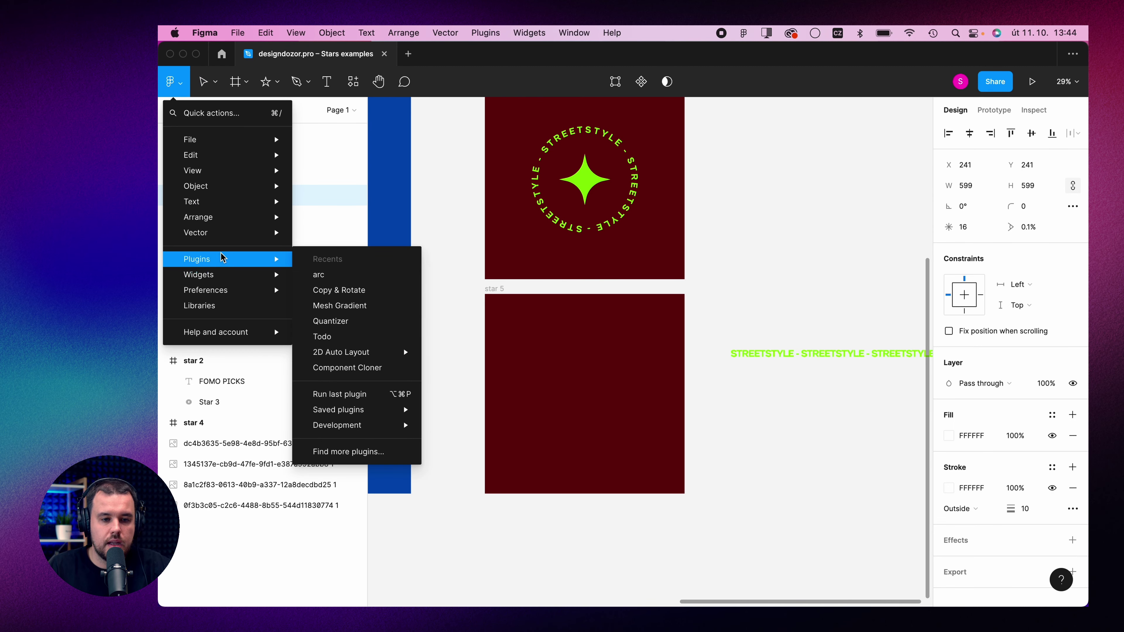
{"action": "scroll", "coordinate": [797, 248], "scroll_direction": "right", "scroll_amount": 2}
{"action": "scroll", "coordinate": [781, 261], "scroll_direction": "right", "scroll_amount": 3}
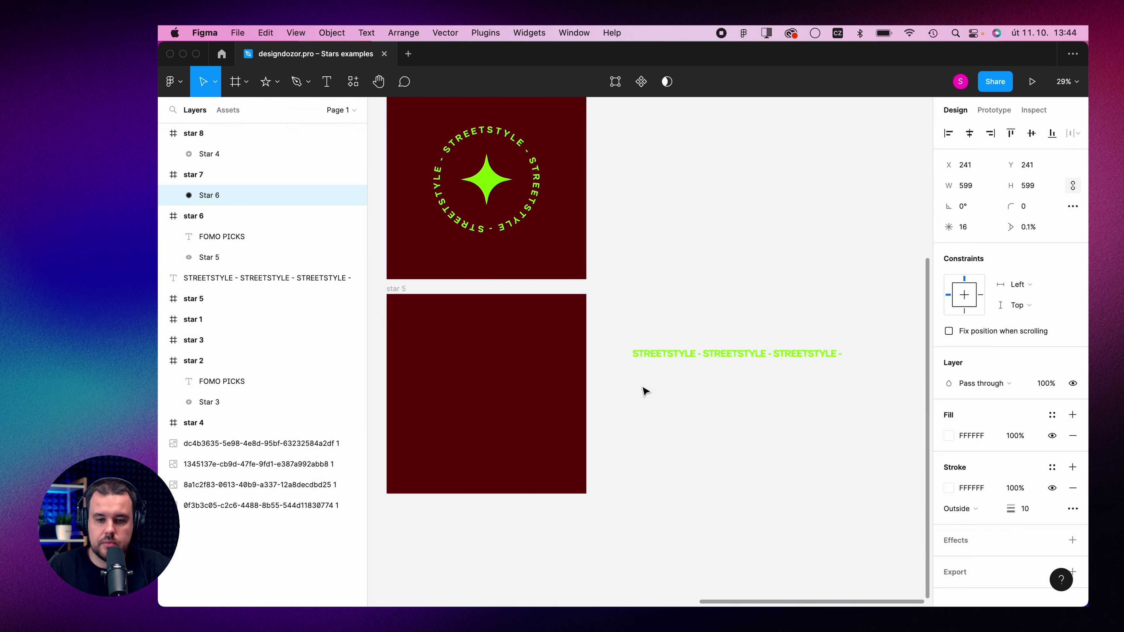
{"action": "left_click", "coordinate": [687, 357]}
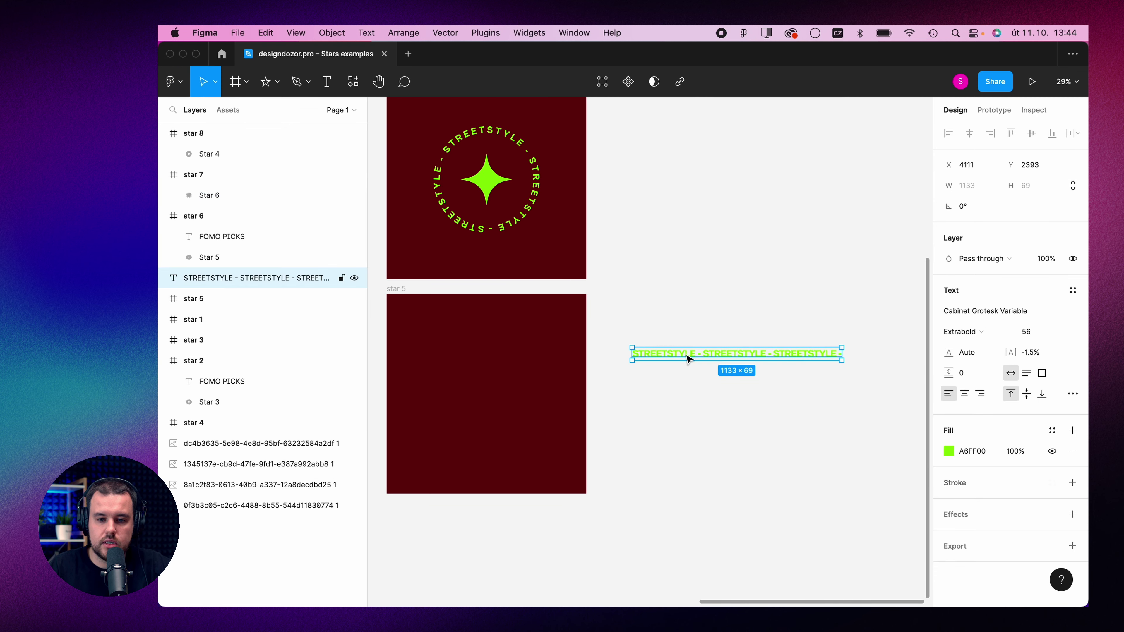
{"action": "left_click", "coordinate": [174, 82]}
{"action": "left_click", "coordinate": [305, 276]}
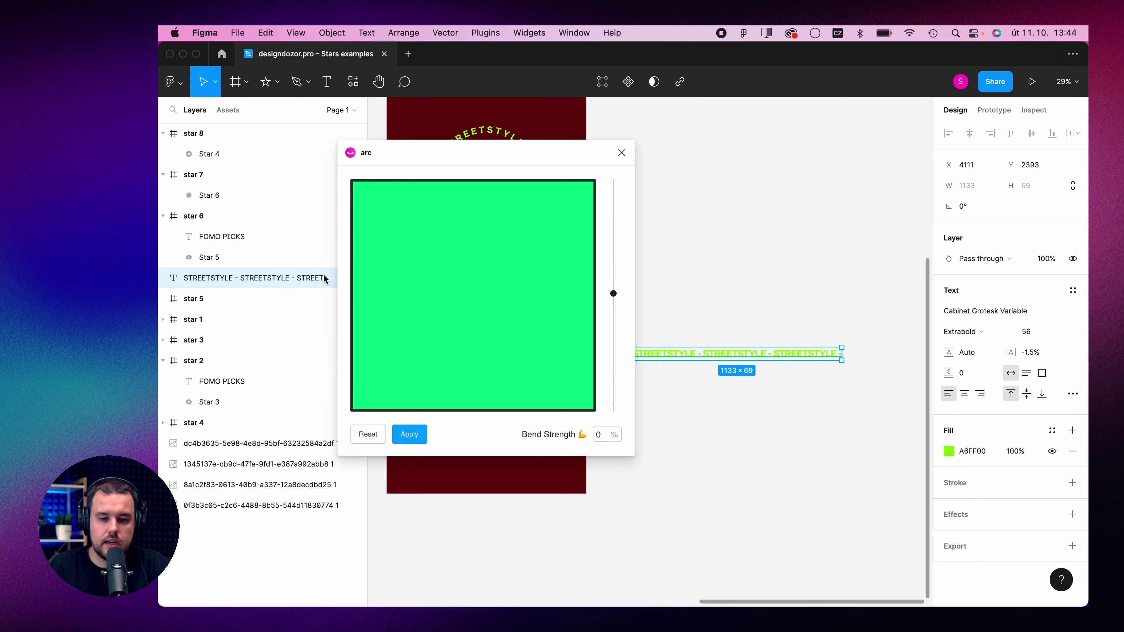
{"action": "mouse_move", "coordinate": [614, 299]}
{"action": "left_mouse_down"}
{"action": "mouse_move", "coordinate": [631, 219]}
{"action": "mouse_move", "coordinate": [613, 284]}
{"action": "mouse_move", "coordinate": [617, 198]}
{"action": "left_mouse_up"}
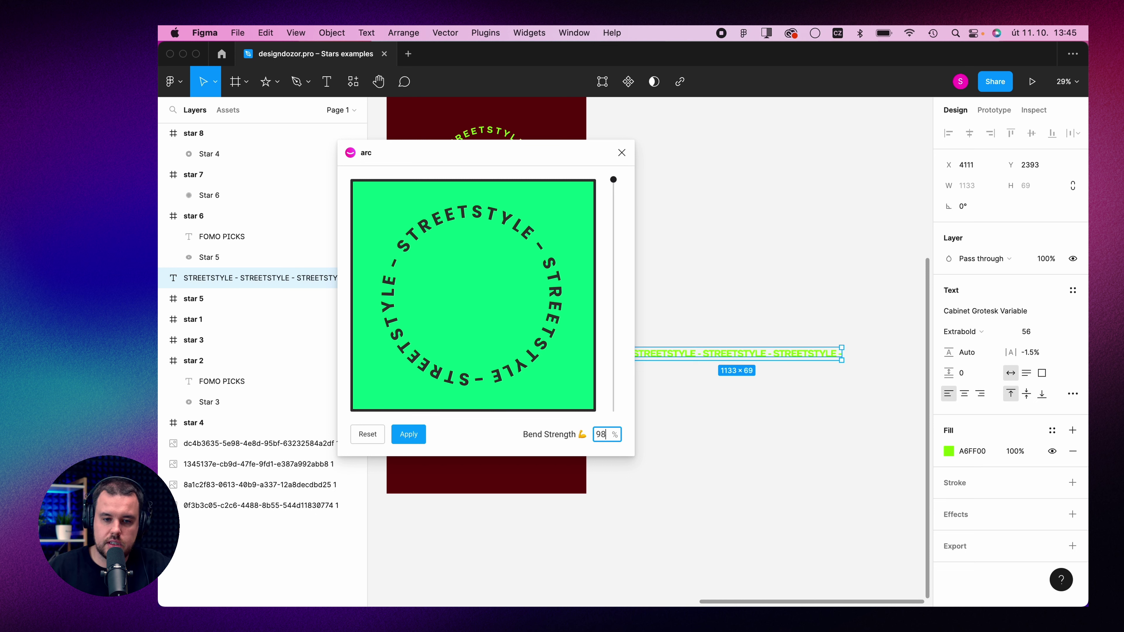
{"action": "left_click", "coordinate": [409, 436]}
Move the curved STREETSTYLE text group into the star 5 frame
{"action": "left_click", "coordinate": [735, 326]}
{"action": "left_click_drag", "start_coordinate": [735, 326], "coordinate": [485, 359]}
{"action": "scroll", "coordinate": [497, 364], "scroll_direction": "up", "scroll_amount": 2}
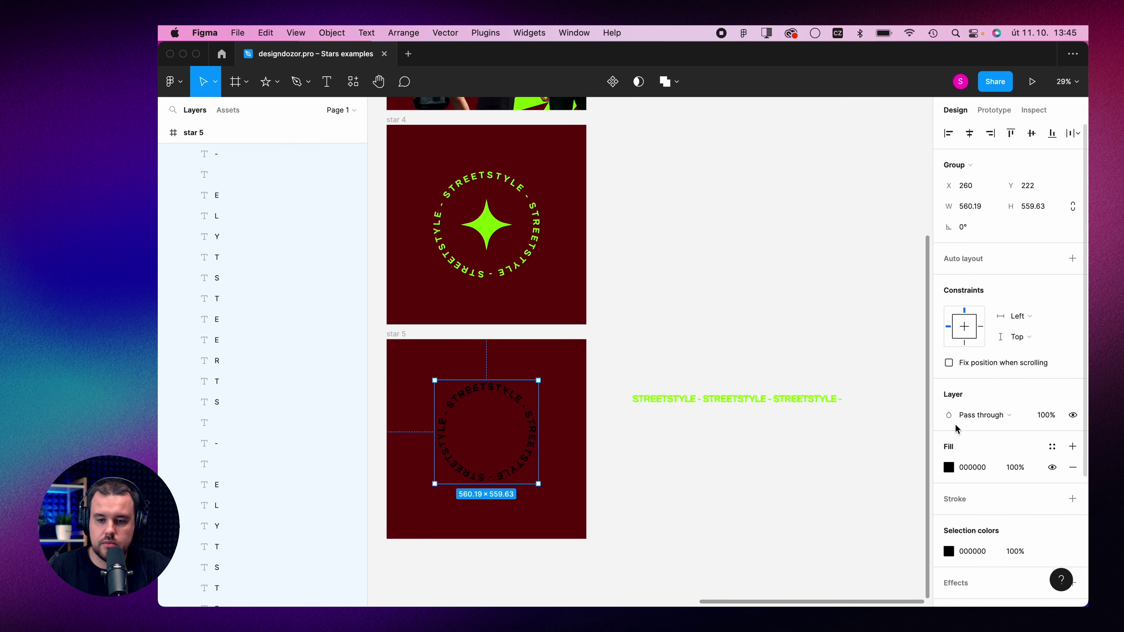
Colour the curved text green A6FF00 and centre it vertically in the frame
{"action": "left_click", "coordinate": [949, 466]}
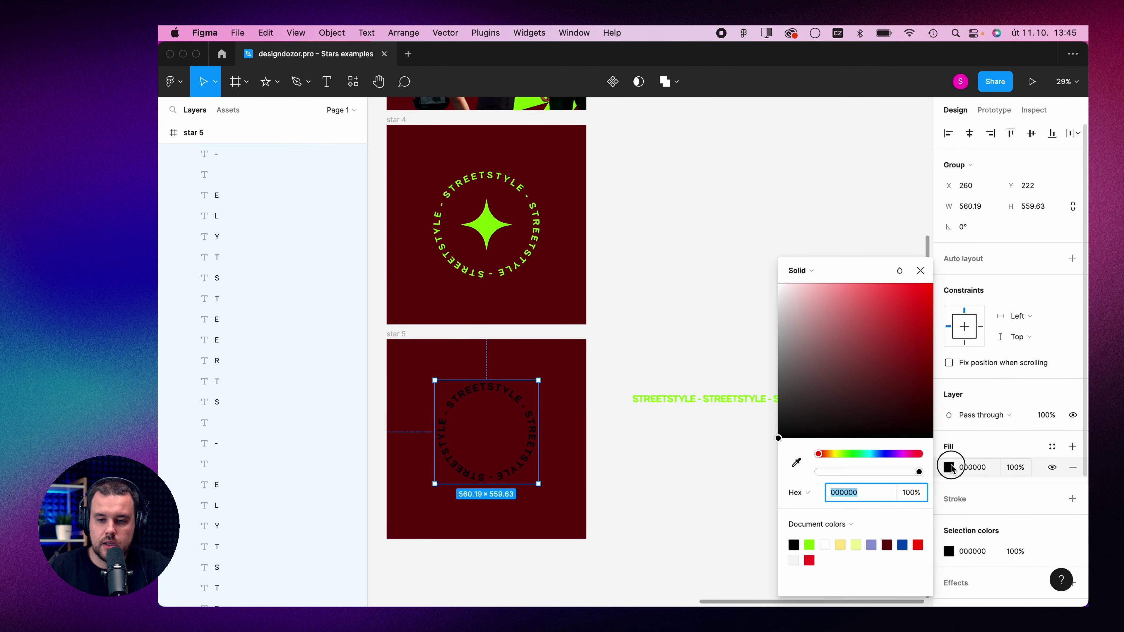
{"action": "left_click", "coordinate": [808, 545]}
{"action": "left_click", "coordinate": [921, 271]}
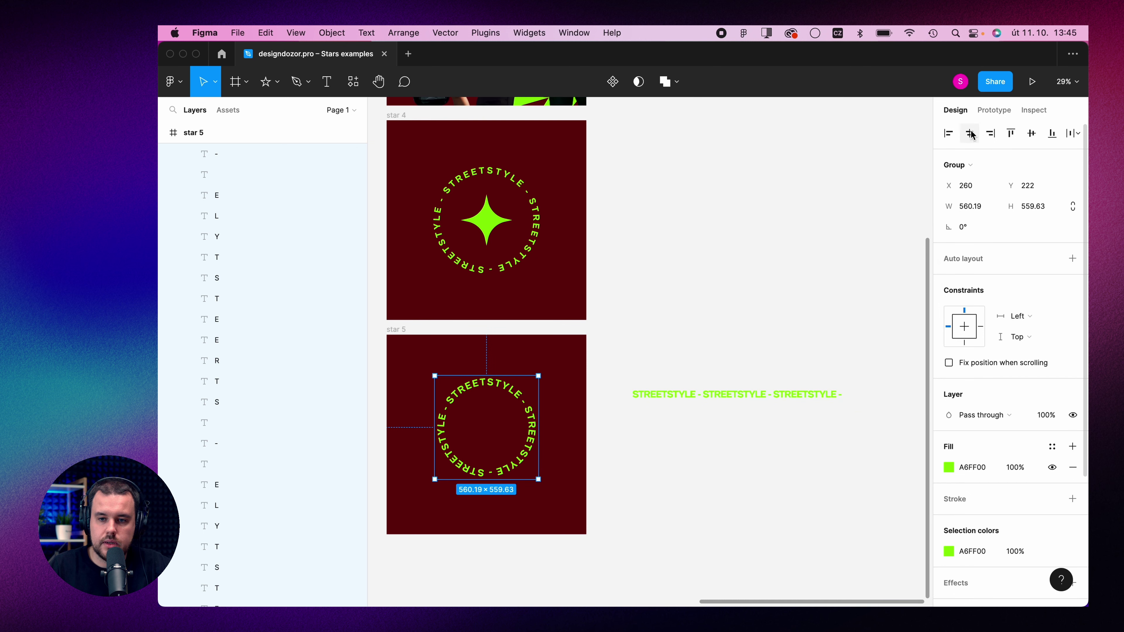
{"action": "left_click", "coordinate": [1030, 134]}
{"action": "scroll", "coordinate": [592, 261], "scroll_direction": "left", "scroll_amount": 3}
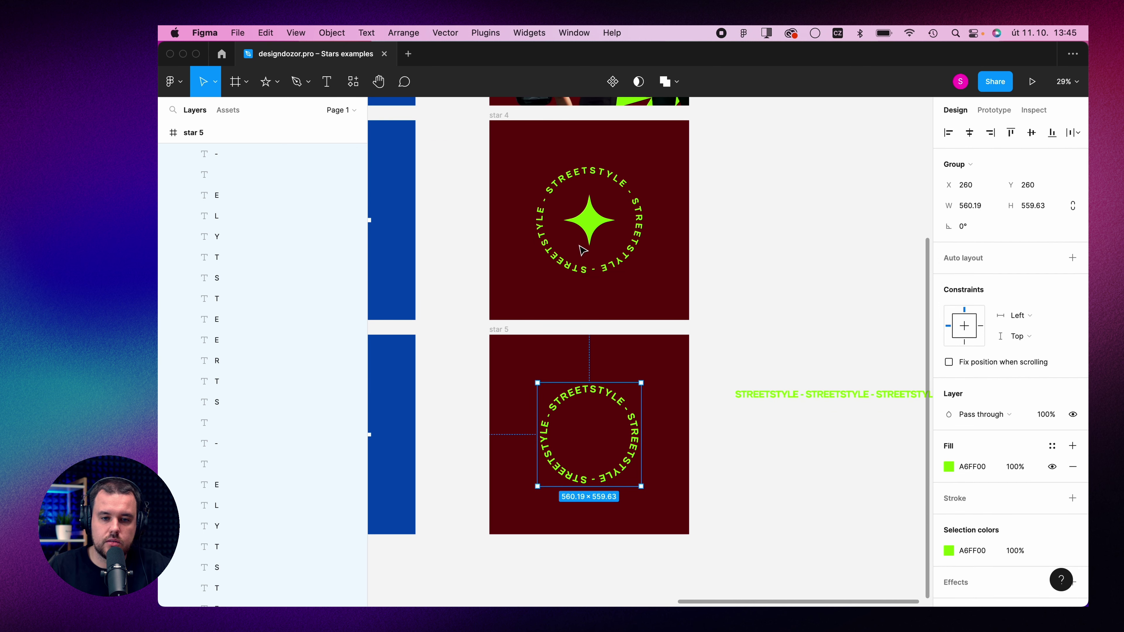
{"action": "scroll", "coordinate": [640, 353], "scroll_direction": "down", "scroll_amount": 2}
Draw a four-point star centred in the text circle with its ratio raised to about 42%
{"action": "scroll", "coordinate": [509, 351], "scroll_direction": "up", "scroll_amount": 2}
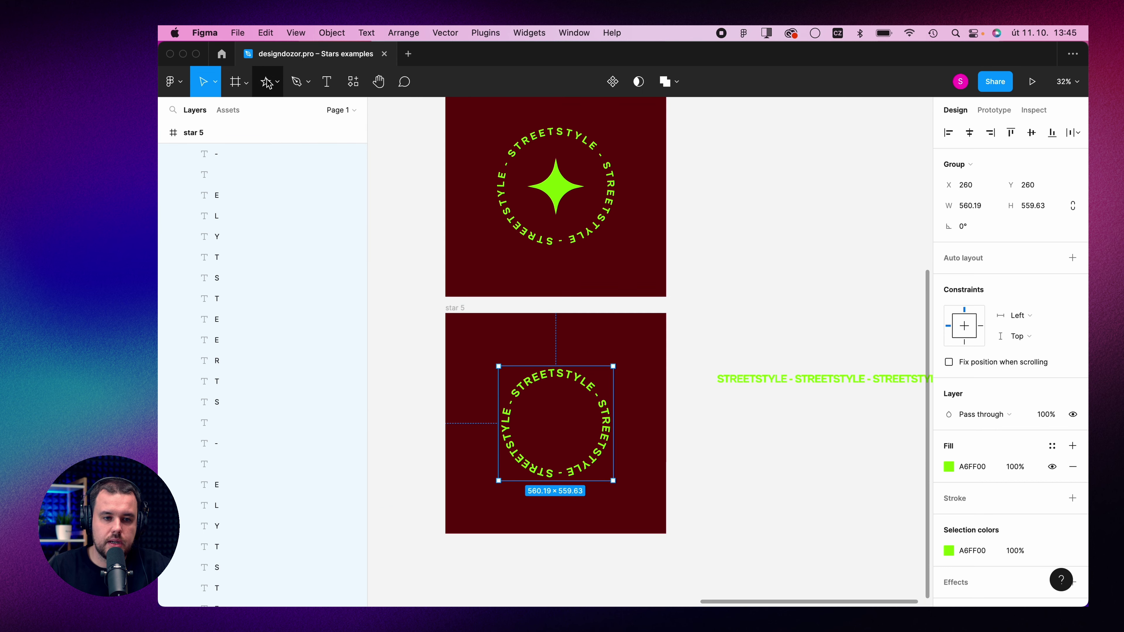
{"action": "left_click", "coordinate": [266, 81]}
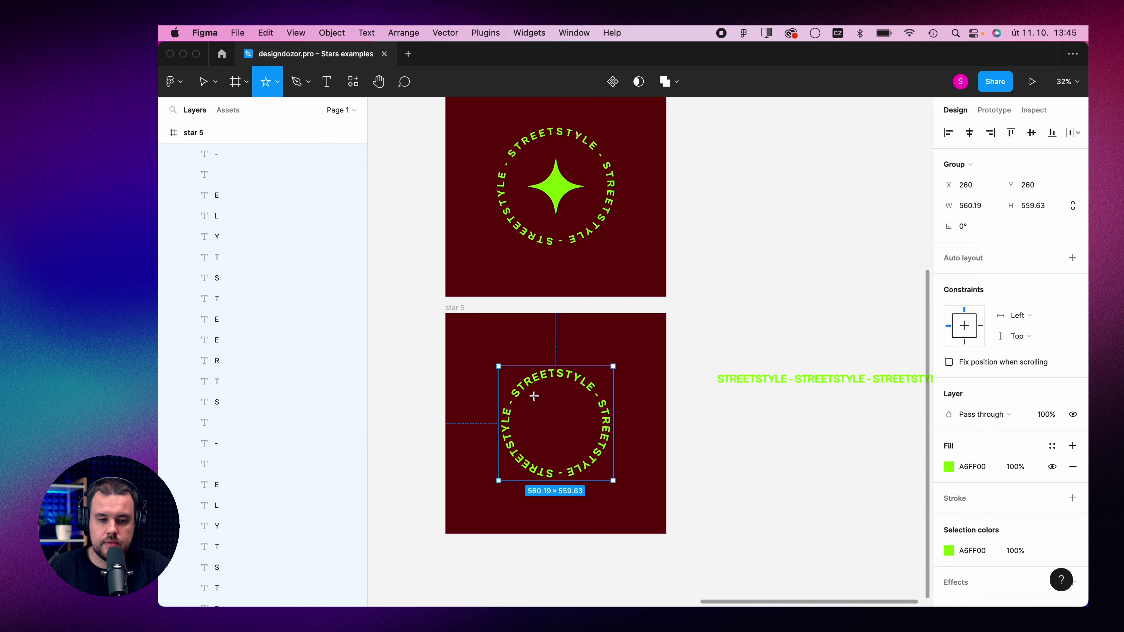
{"action": "left_click_drag", "start_coordinate": [534, 396], "coordinate": [591, 451]}
{"action": "left_click", "coordinate": [981, 226]}
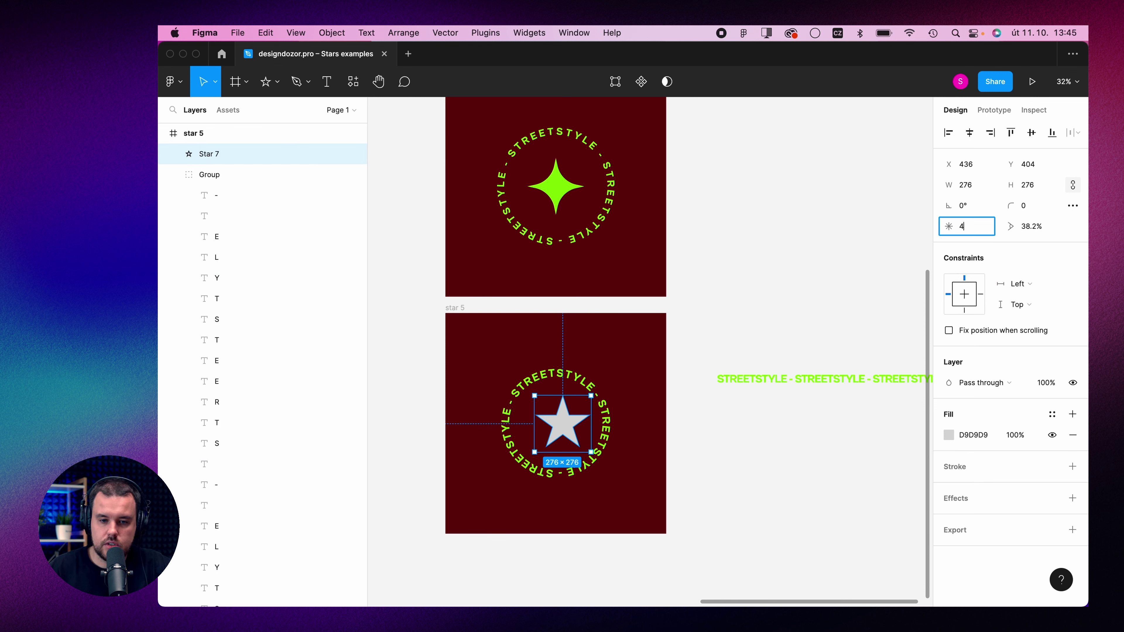
{"action": "key", "text": "Return"}
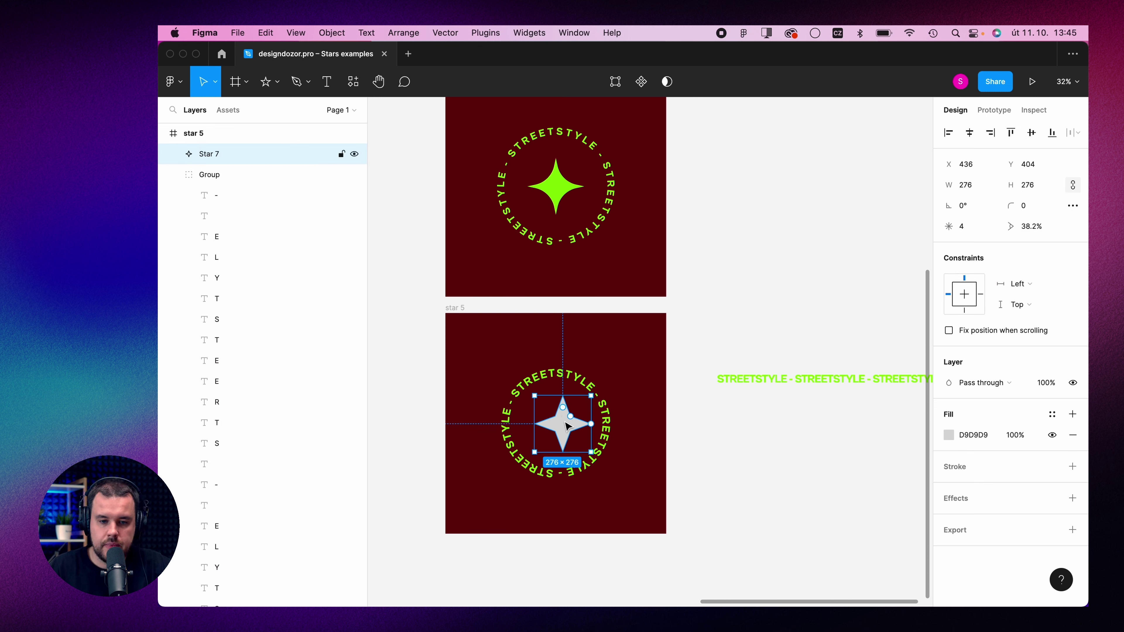
{"action": "left_click_drag", "start_coordinate": [568, 426], "coordinate": [562, 428]}
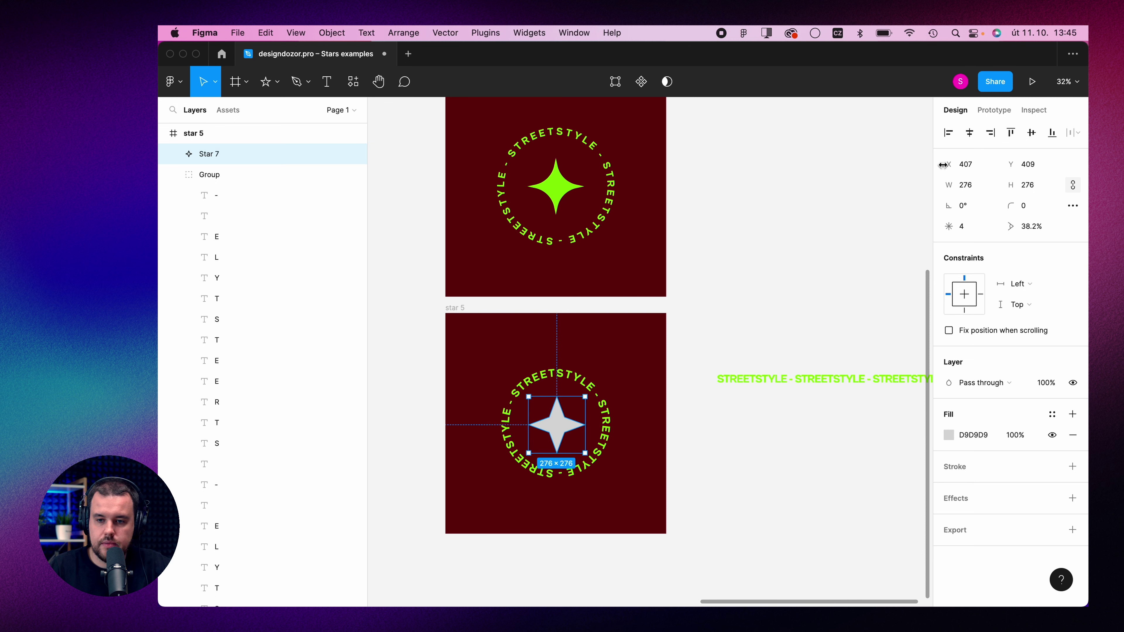
{"action": "left_click_drag", "start_coordinate": [1020, 228], "coordinate": [1045, 227]}
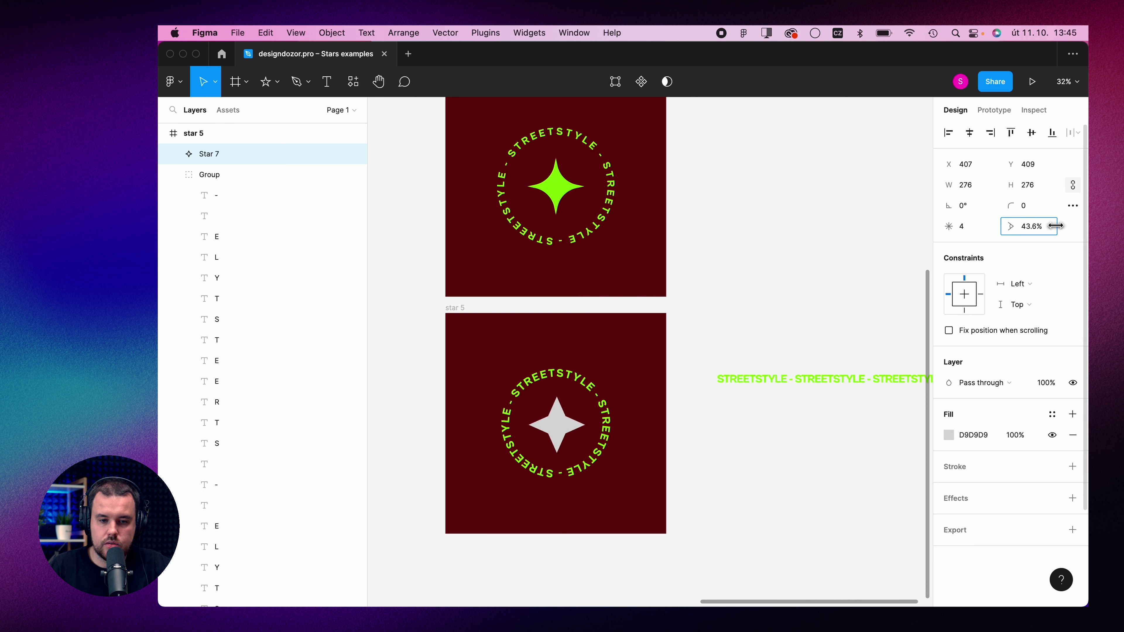
Round the four-point star's inner corners to a radius of 47
{"action": "key", "text": "shift+2"}
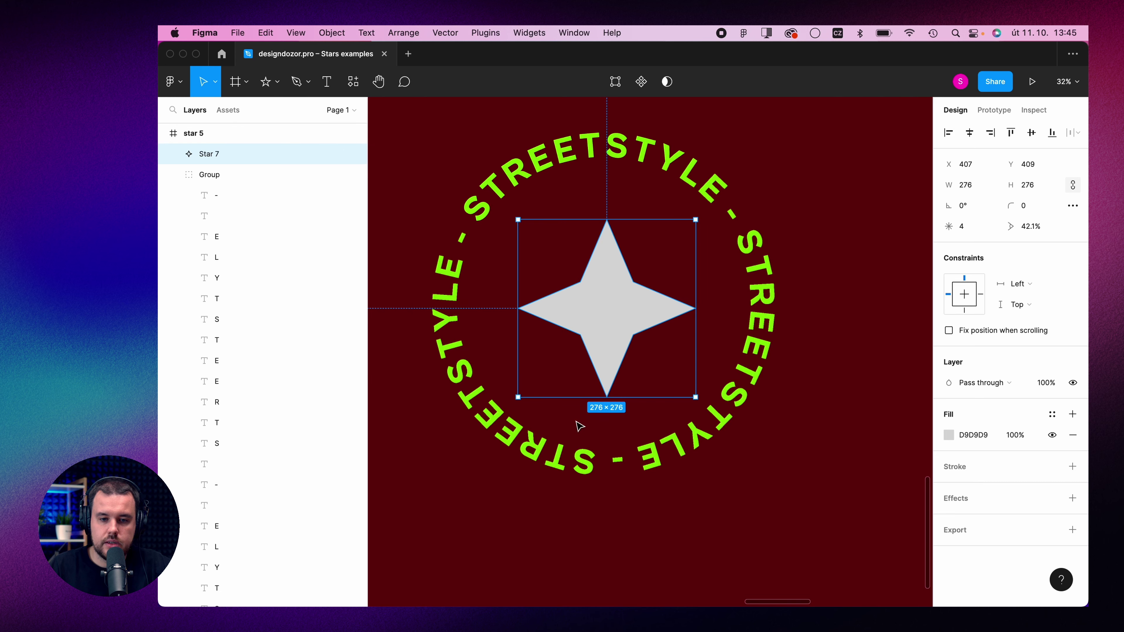
{"action": "double_click", "coordinate": [605, 322]}
{"action": "left_click_drag", "start_coordinate": [550, 254], "coordinate": [642, 350]}
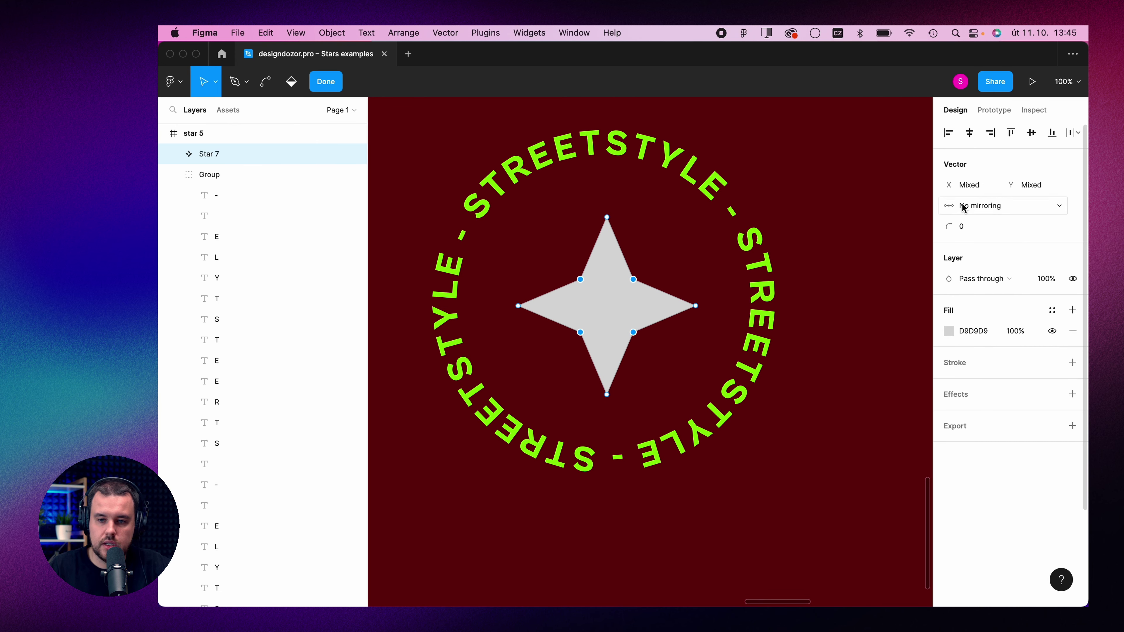
{"action": "left_click_drag", "start_coordinate": [950, 226], "coordinate": [987, 227]}
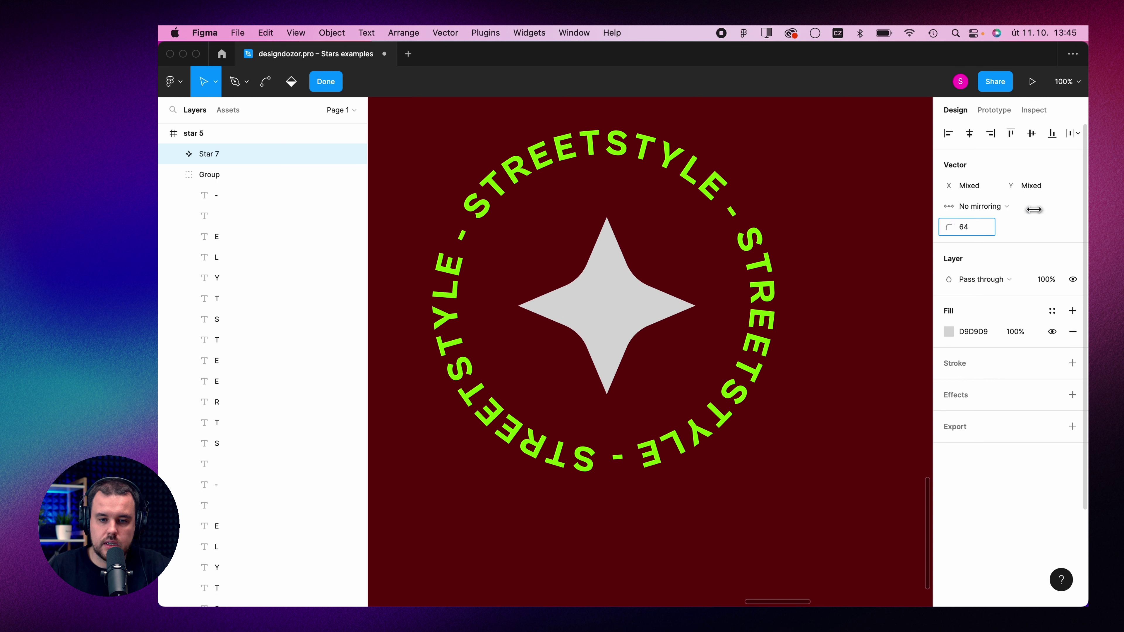
{"action": "left_click_drag", "start_coordinate": [1074, 205], "coordinate": [988, 209]}
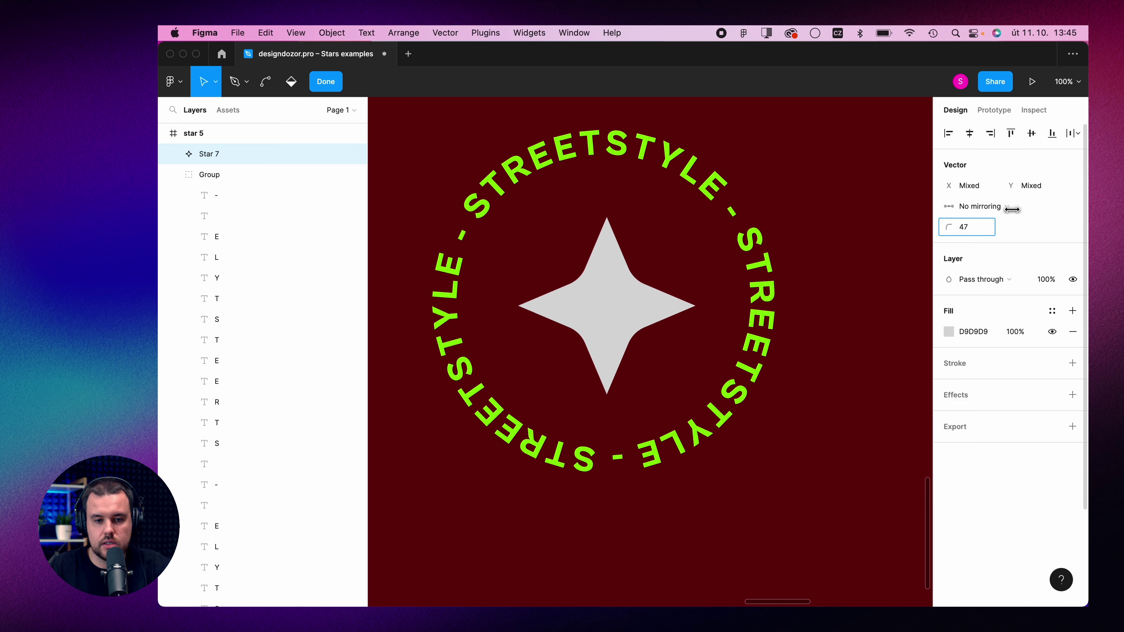
{"action": "scroll", "coordinate": [796, 310], "scroll_direction": "down", "scroll_amount": 5}
{"action": "scroll", "coordinate": [797, 334], "scroll_direction": "up", "scroll_amount": 5}
{"action": "scroll", "coordinate": [600, 304], "scroll_direction": "down", "scroll_amount": 3}
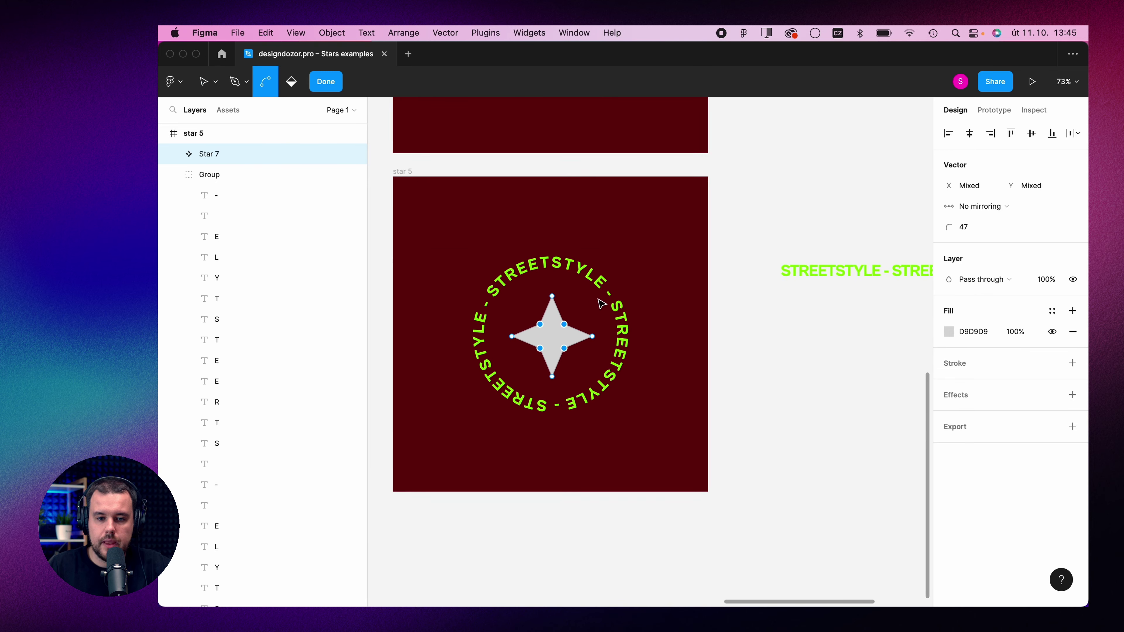
{"action": "scroll", "coordinate": [601, 304], "scroll_direction": "up", "scroll_amount": 3}
Fill the star green A6FF00, sampled from the finished star 4 example
{"action": "left_click", "coordinate": [948, 332]}
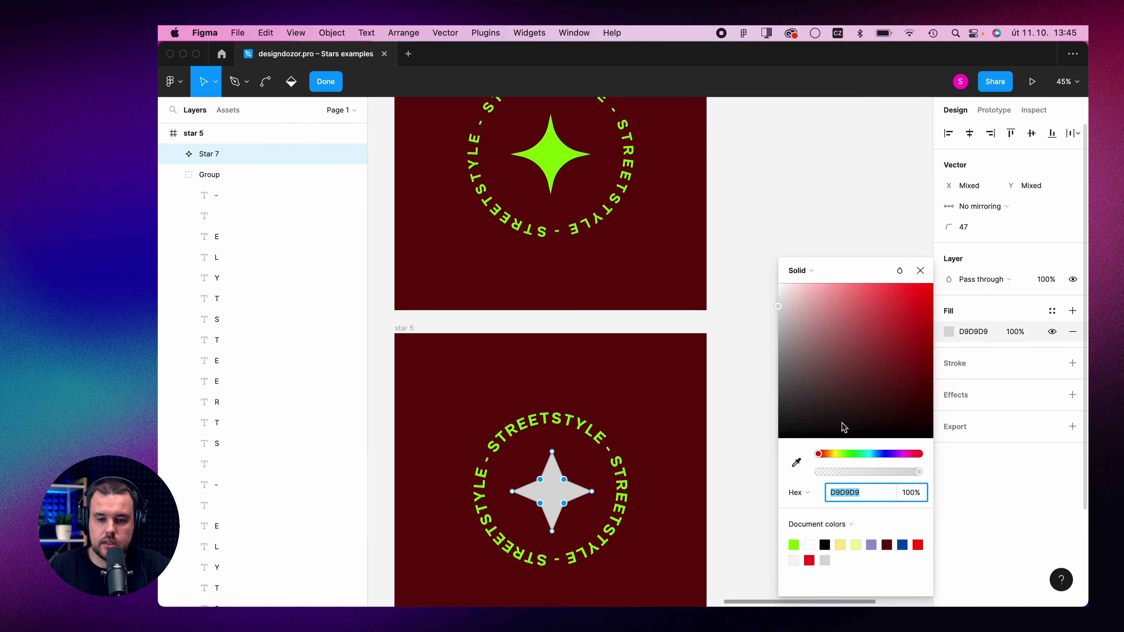
{"action": "left_click", "coordinate": [796, 463]}
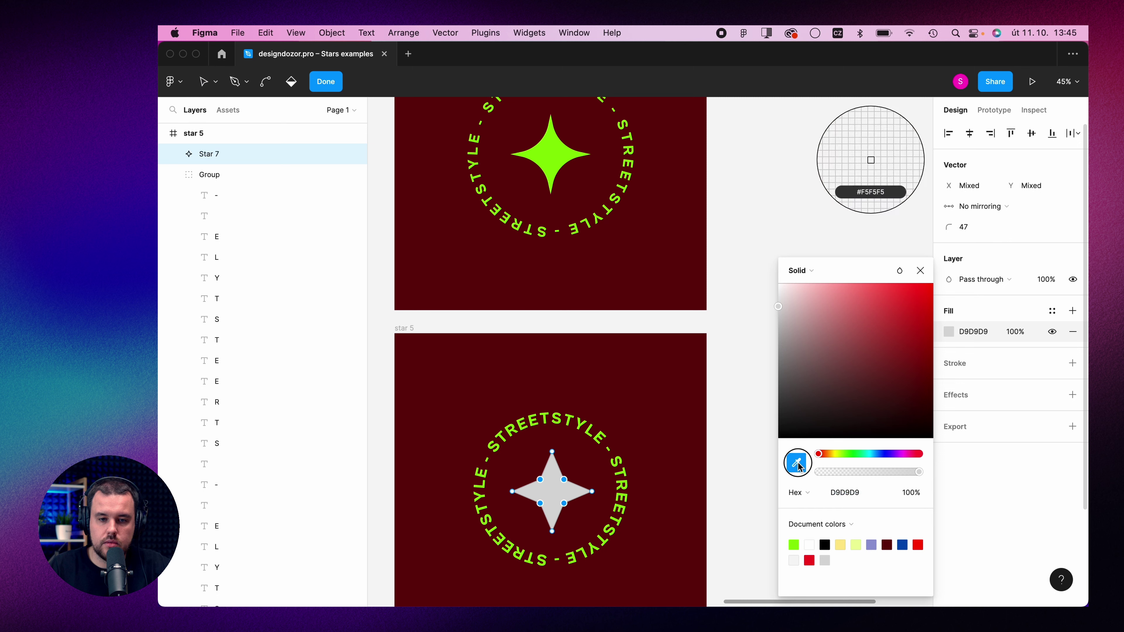
{"action": "left_click", "coordinate": [549, 150]}
{"action": "left_click", "coordinate": [920, 270]}
{"action": "scroll", "coordinate": [840, 232], "scroll_direction": "down", "scroll_amount": 5}
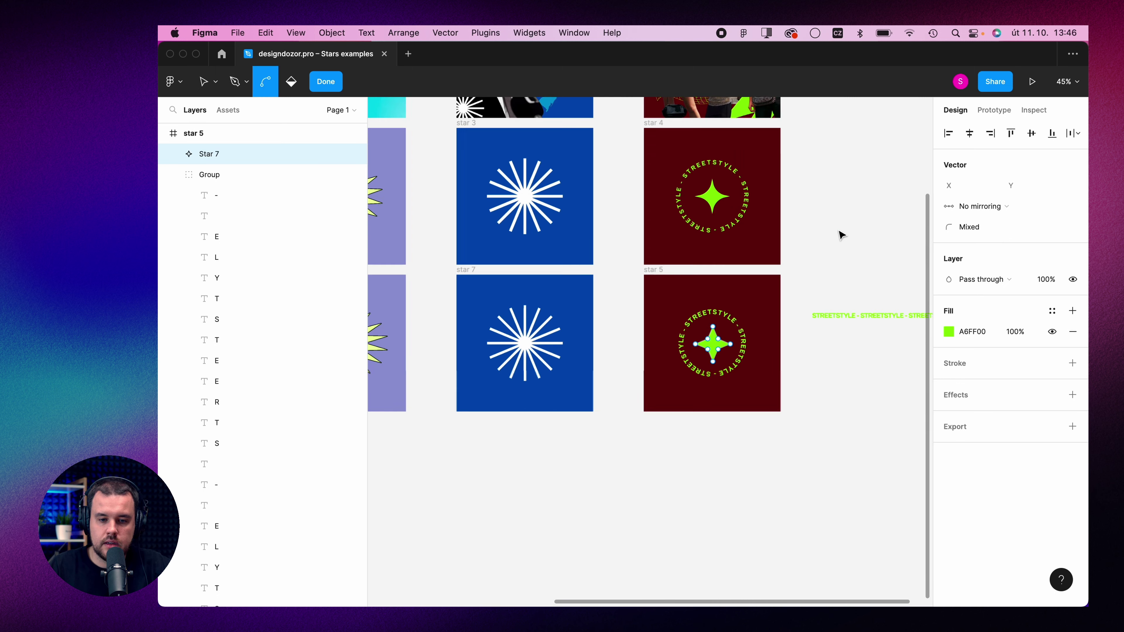
{"action": "key", "text": "Escape"}
{"action": "key", "text": "Escape"}
{"action": "scroll", "coordinate": [847, 236], "scroll_direction": "up", "scroll_amount": 3}
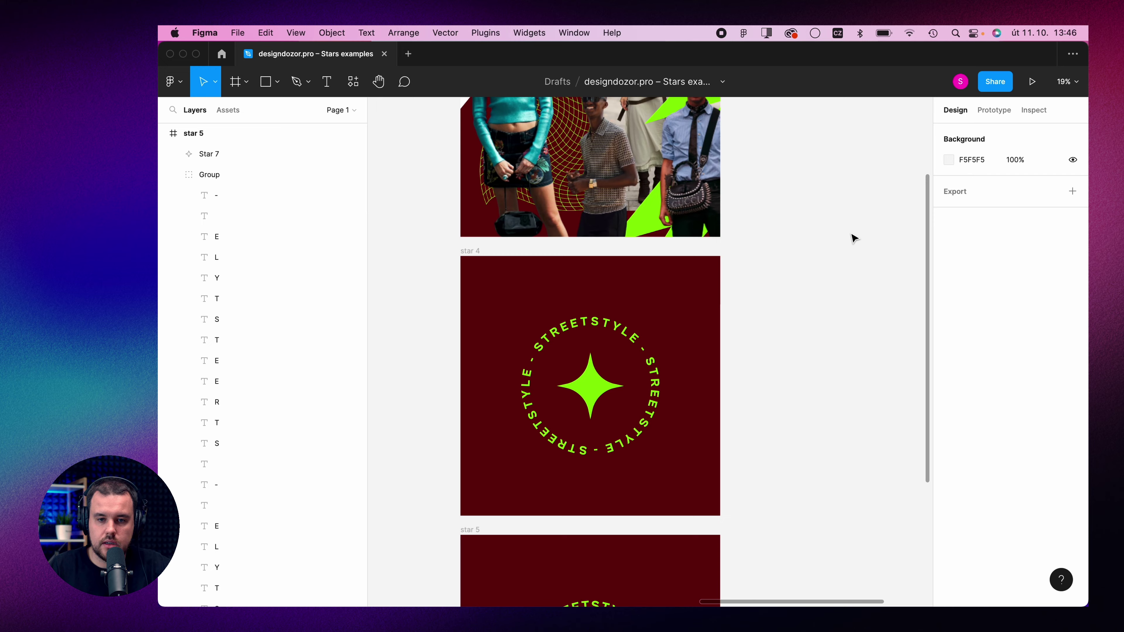
{"action": "scroll", "coordinate": [832, 225], "scroll_direction": "left", "scroll_amount": 5}
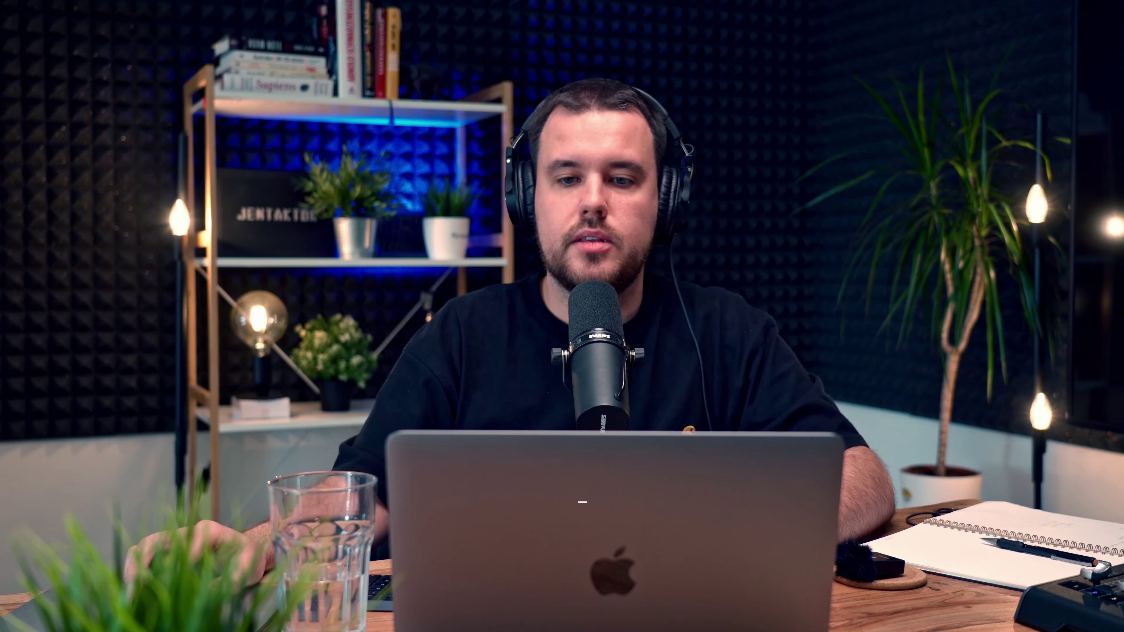